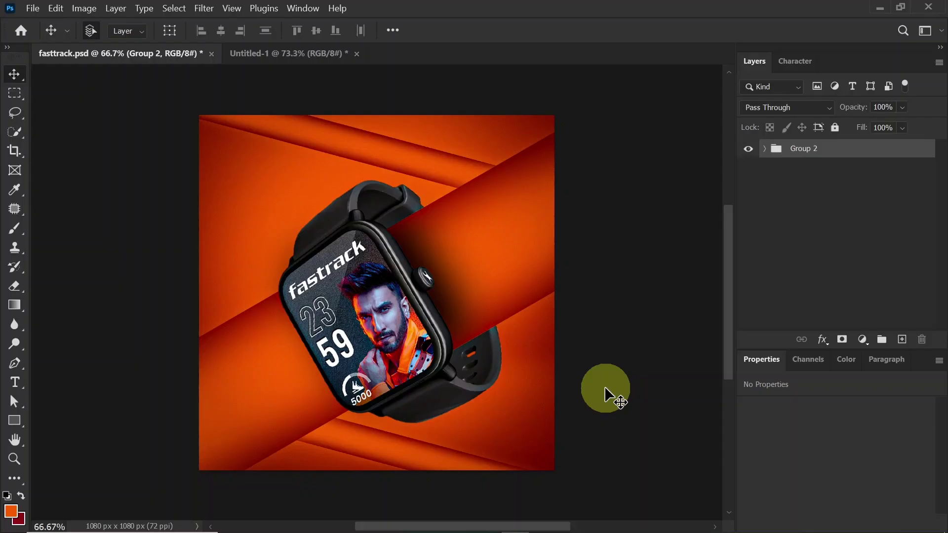
Create a new 1080 x 1080 px document at 72 ppi with a white background, named "Posd ad"
left_click(33, 9)
left_click(45, 22)
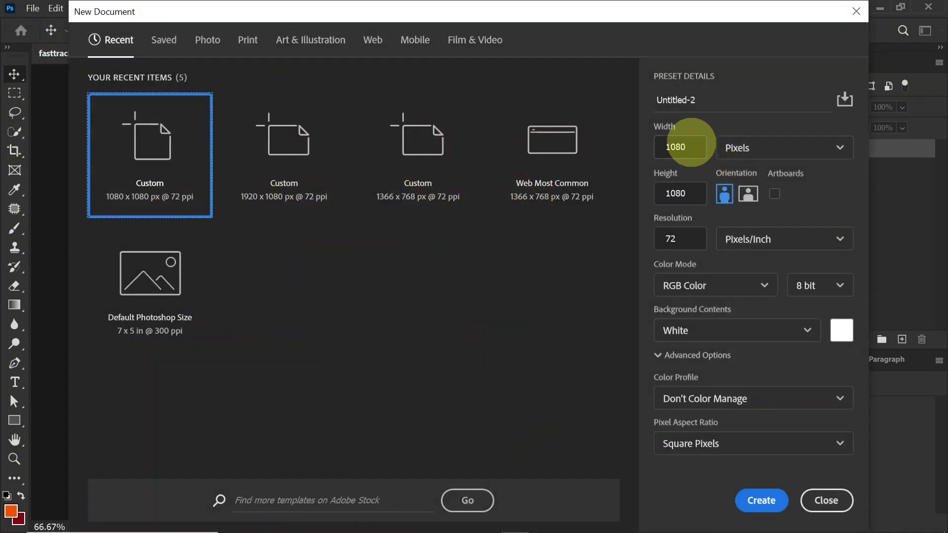
left_click(679, 193)
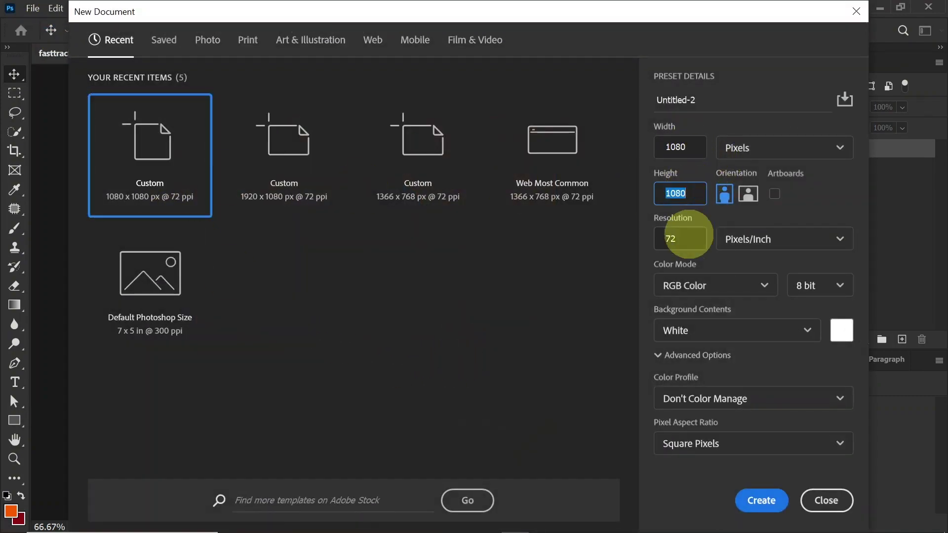
left_click(711, 100)
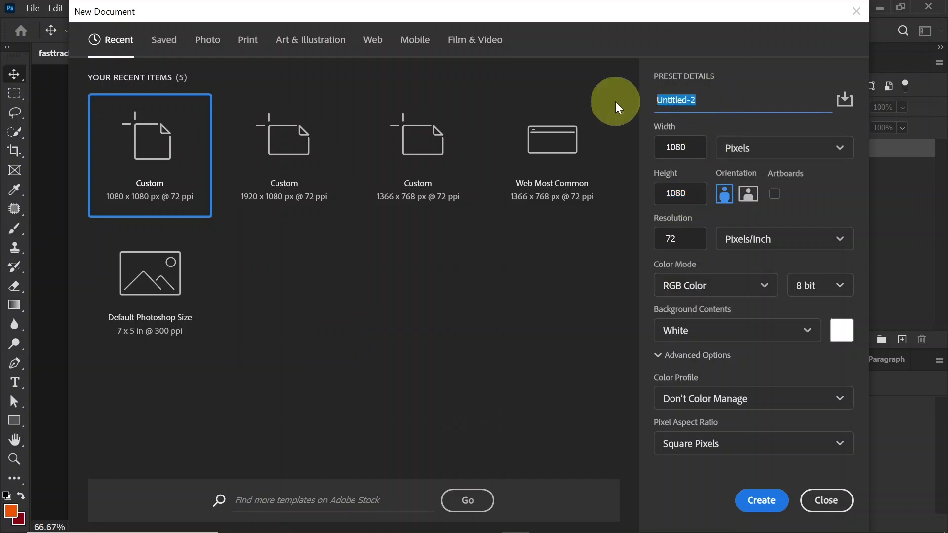
type("Posd ad")
left_click(761, 500)
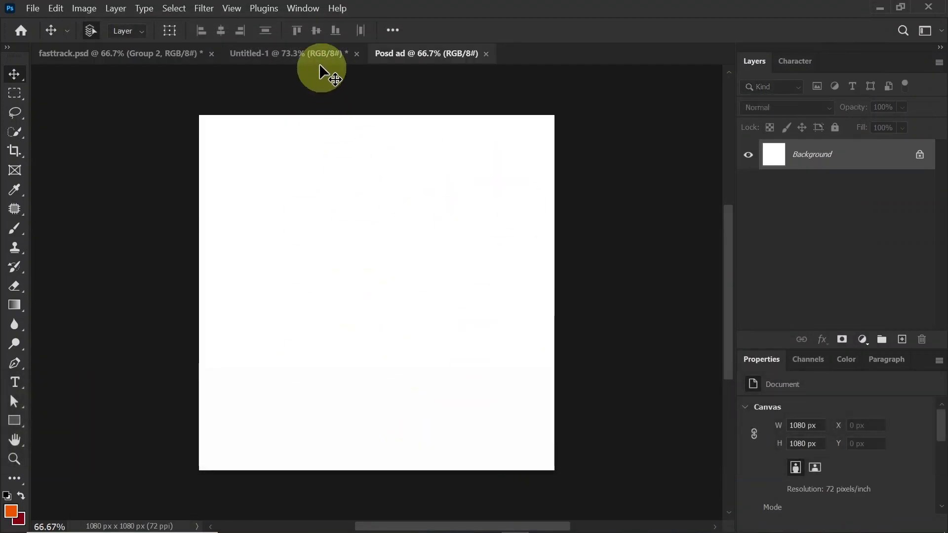
In the Untitled-1 document, select the watch with Select Subject and hide its white background with a layer mask
left_click(313, 52)
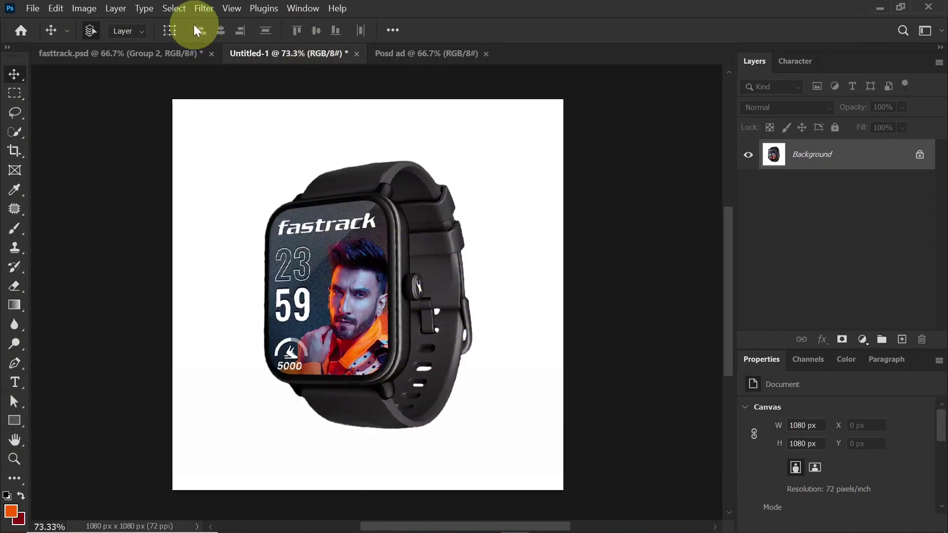
left_click(175, 8)
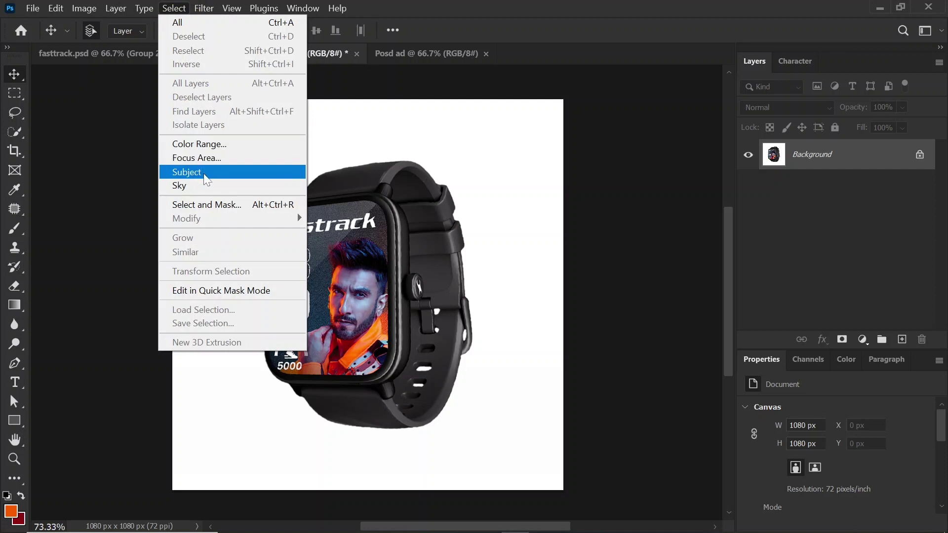
left_click(204, 175)
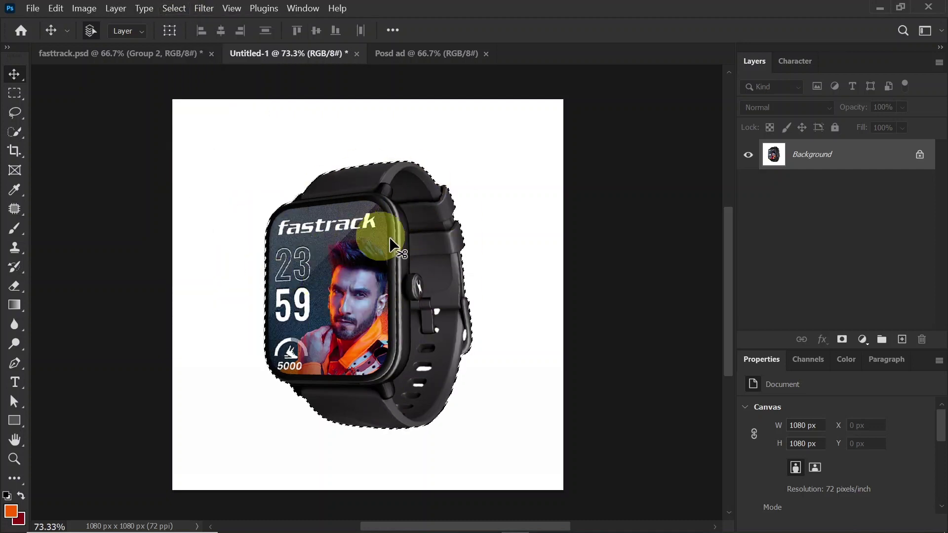
left_click(842, 339)
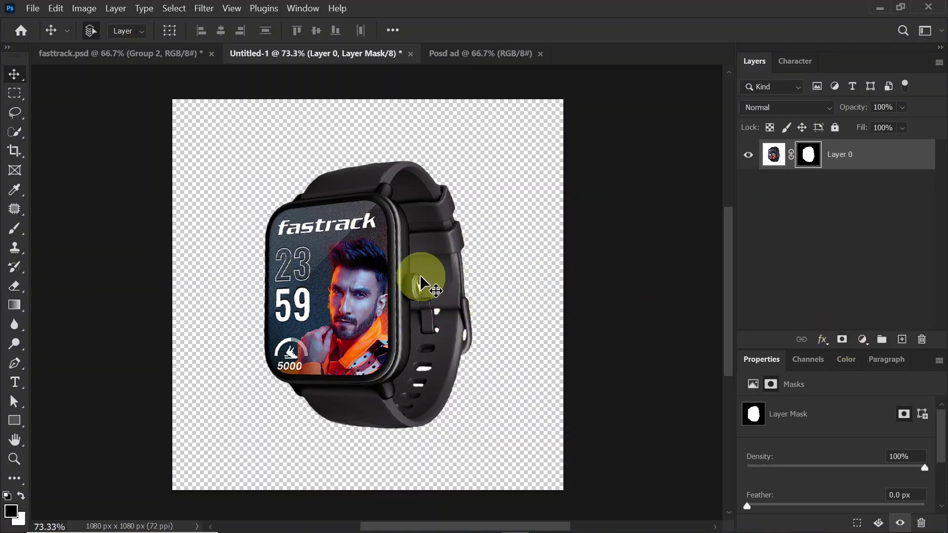
Convert the masked watch layer to a smart object and bring it into the Posd ad document, roughly centred
right_click(870, 160)
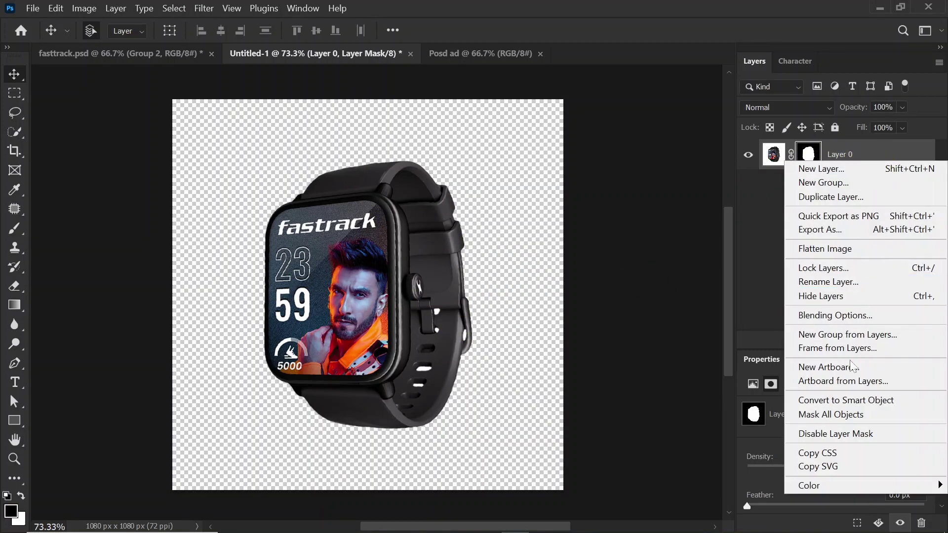
left_click(846, 399)
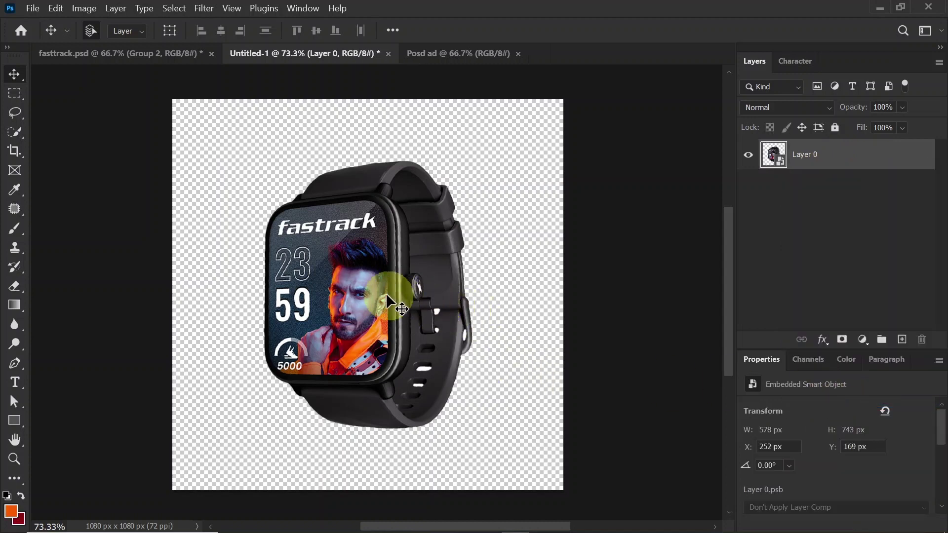
left_click_drag(367, 237, 366, 312)
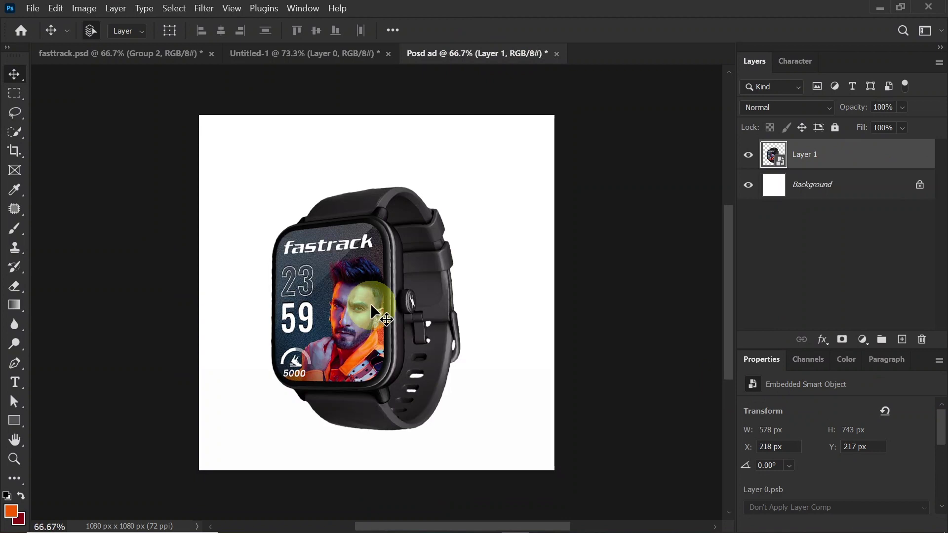
Add a Solid Color fill layer in dark red 8e020f directly above the Background layer
left_click(877, 194)
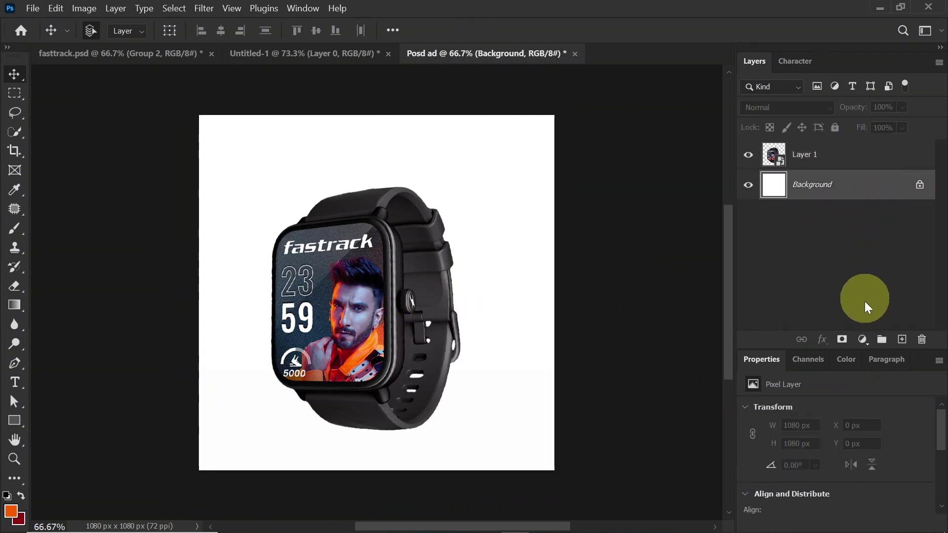
left_click(861, 340)
left_click(855, 78)
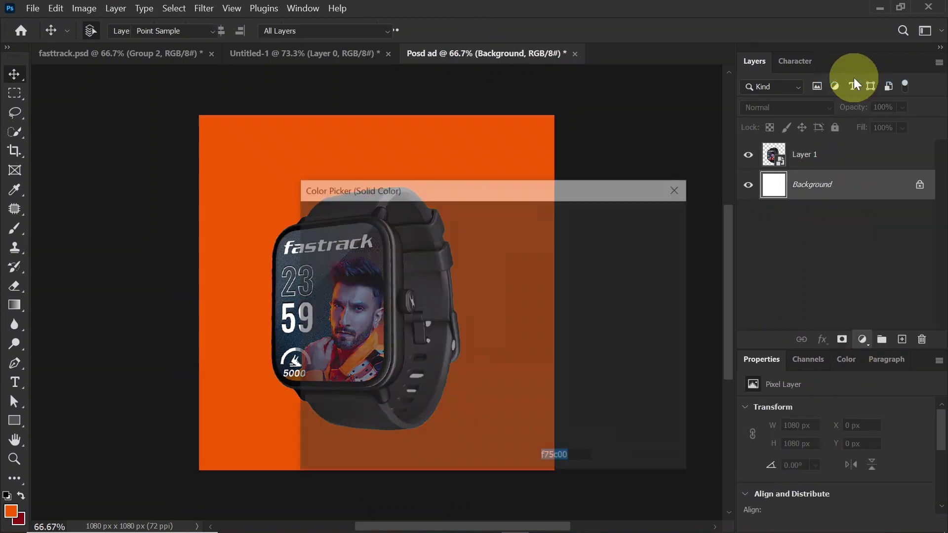
left_click(20, 519)
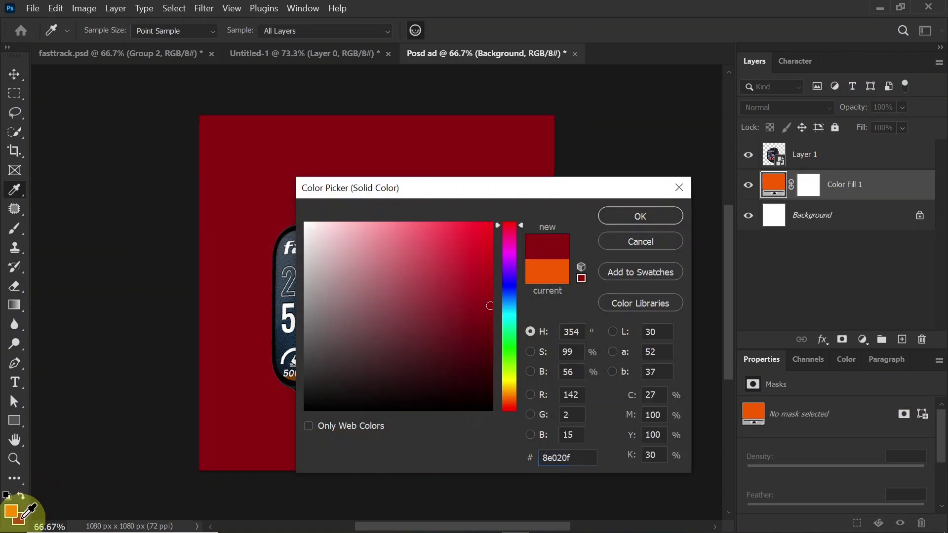
left_click_drag(525, 186, 553, 142)
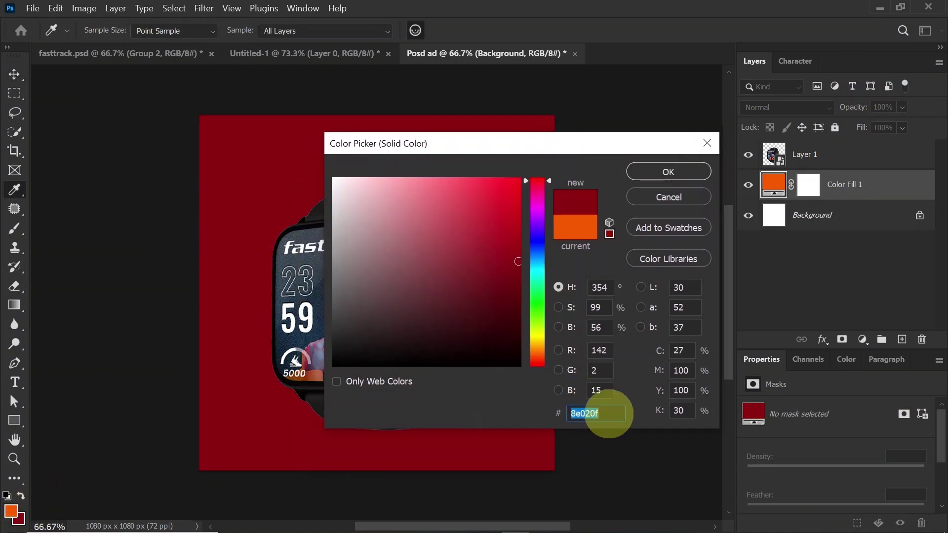
left_click_drag(611, 413, 477, 416)
left_click(682, 171)
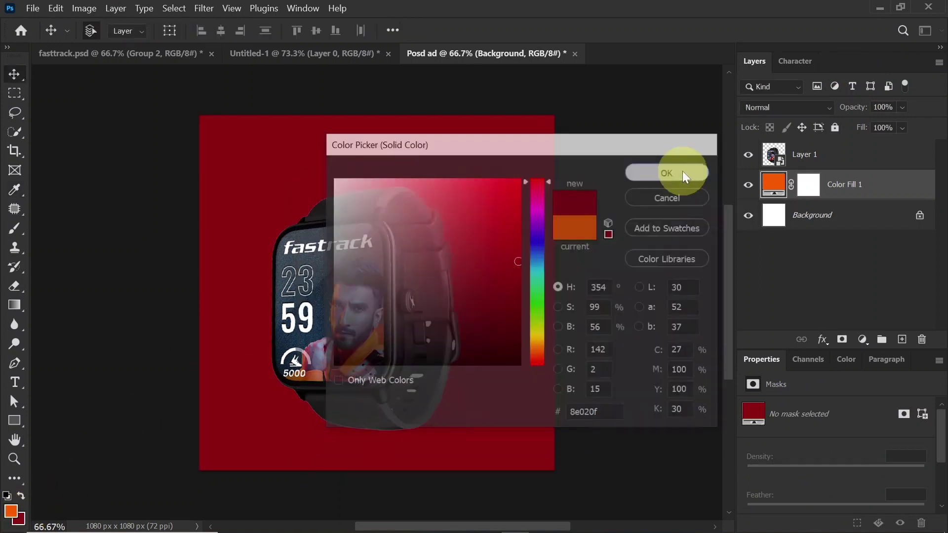
Rotate the watch layer clockwise by about 22.7°
key("v")
left_click(357, 280)
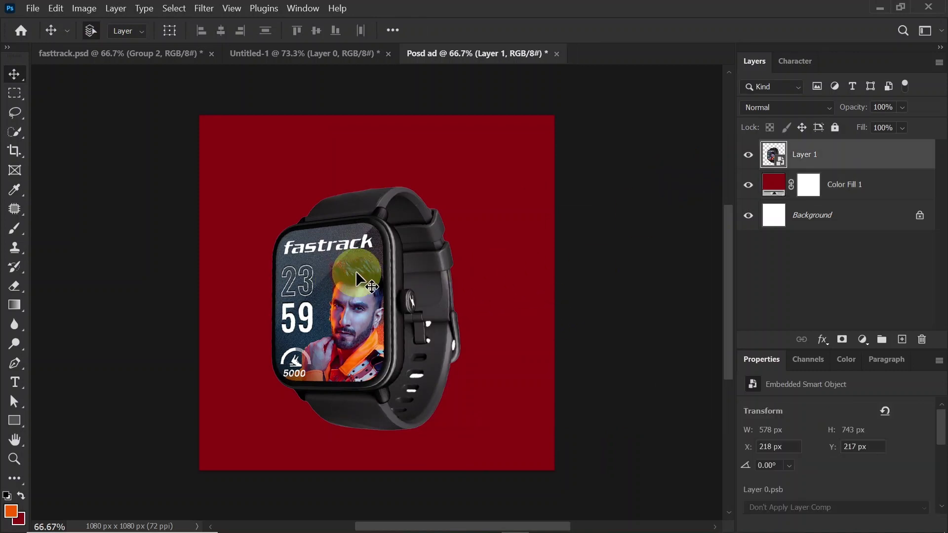
key("ctrl+t")
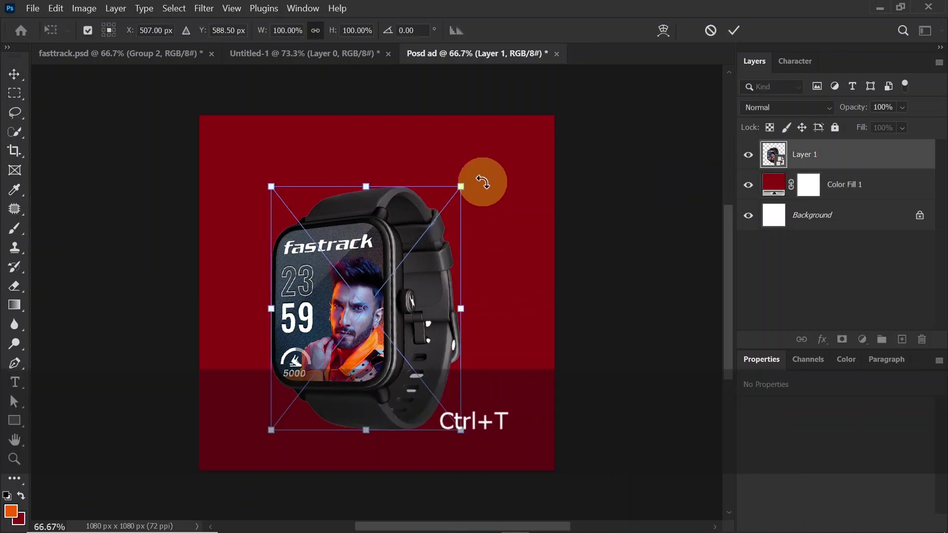
left_click_drag(495, 196, 514, 241)
key("Return")
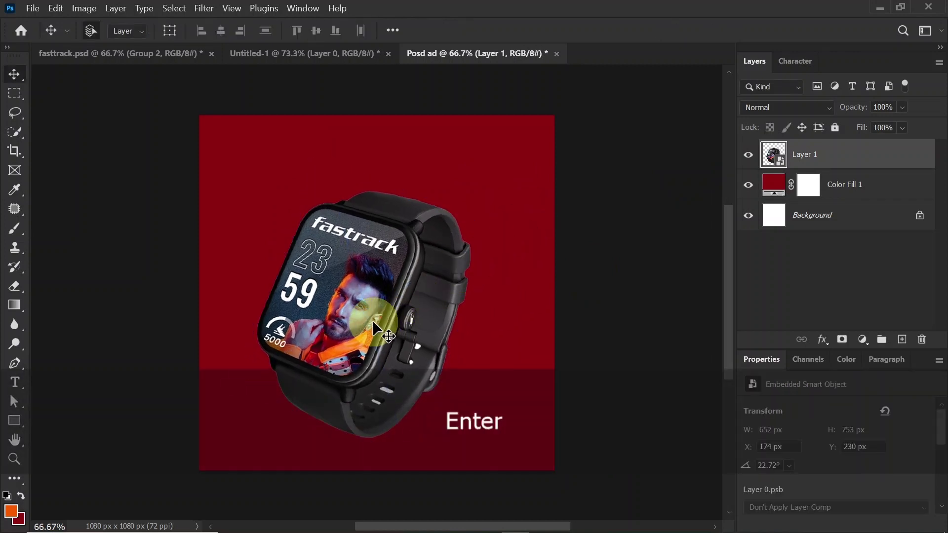
Scale the tilted watch down to about 578 x 666 px and position it near the canvas centre
key("ctrl+t")
left_click_drag(322, 430, 333, 404)
left_click_drag(364, 307, 369, 309)
key("Return")
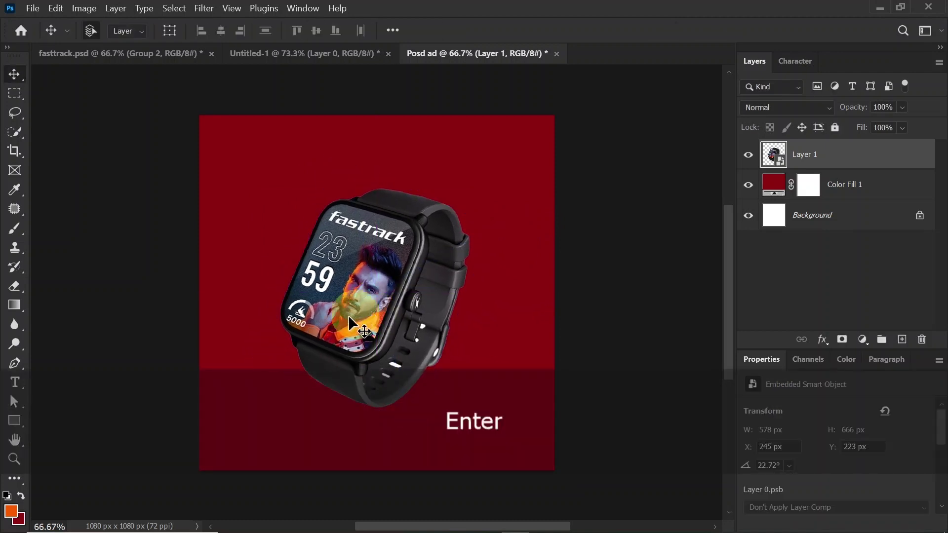
On a new layer above the red fill, paint an orange f75c00 glow behind the watch's lower part with a 1100 px Soft Round brush
left_click(864, 186)
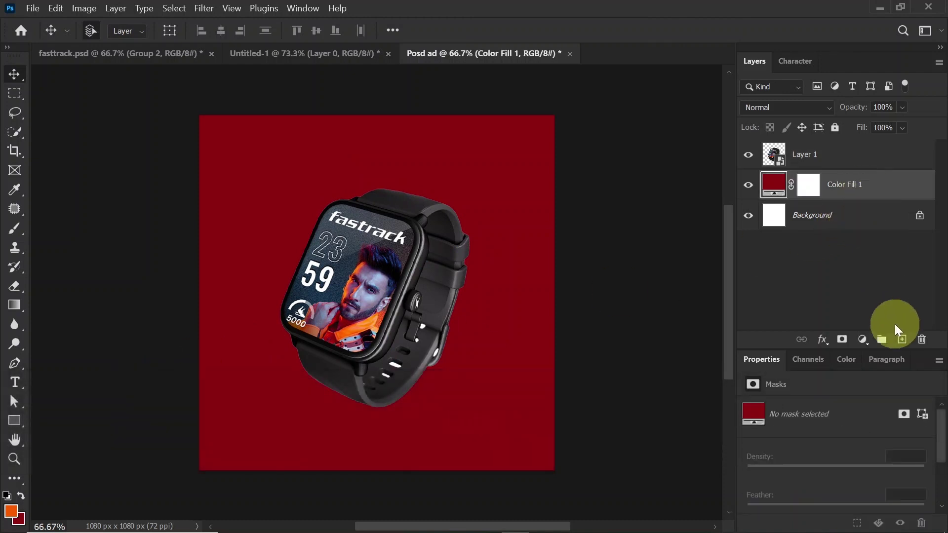
left_click(901, 340)
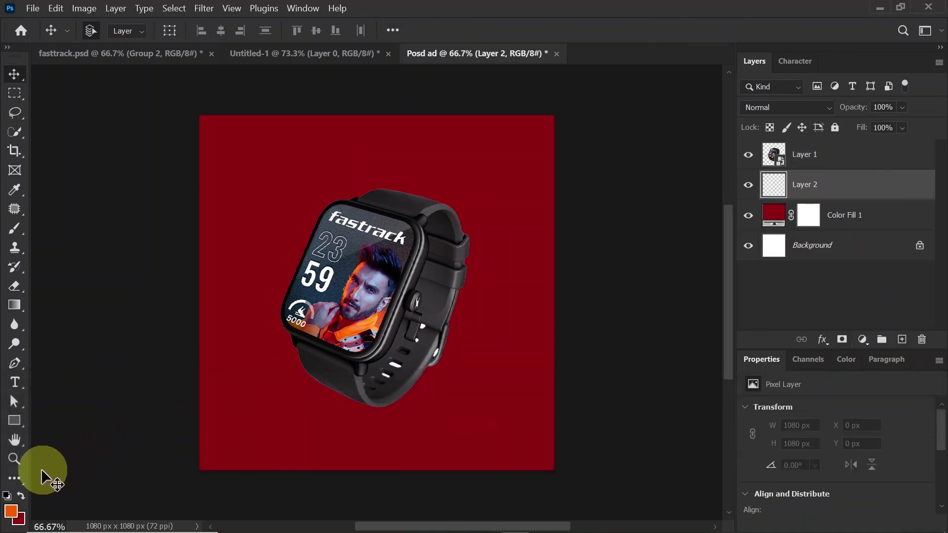
left_click(12, 230)
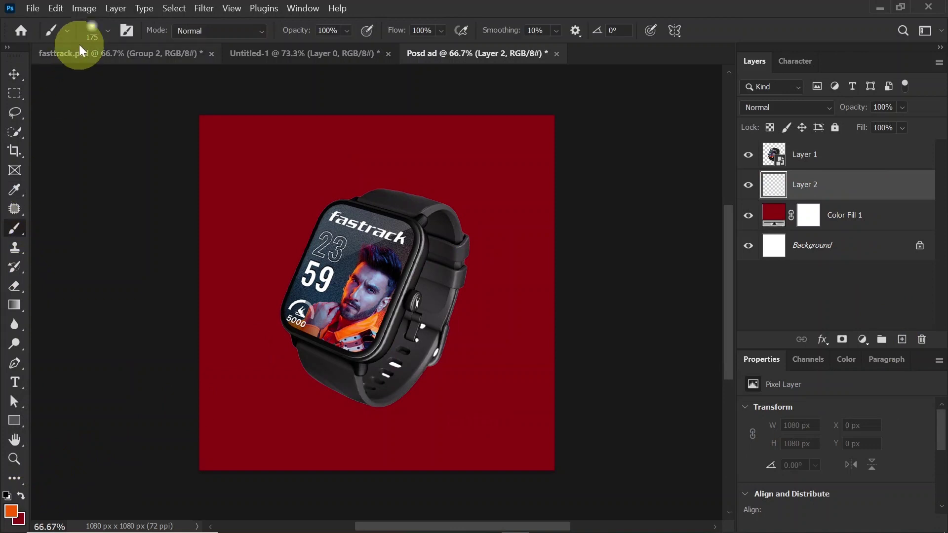
left_click(94, 30)
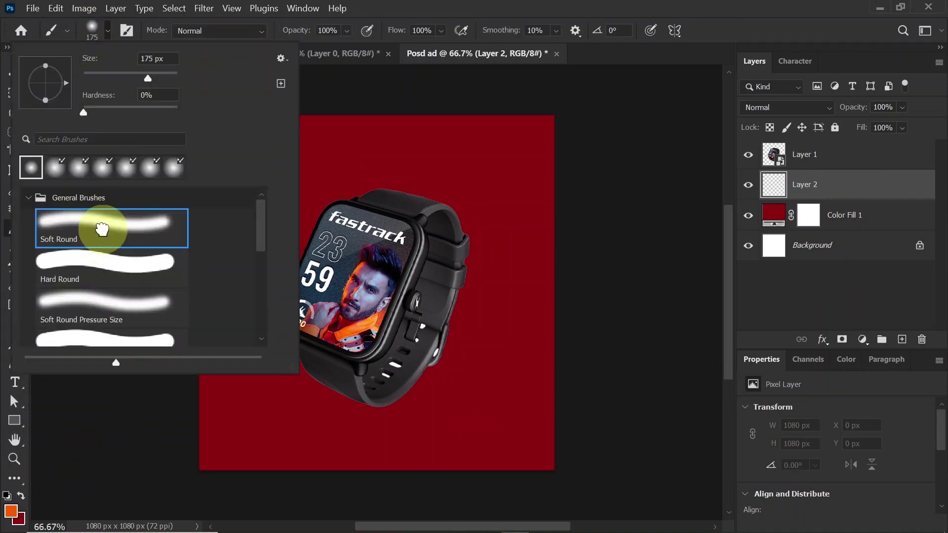
left_click(105, 31)
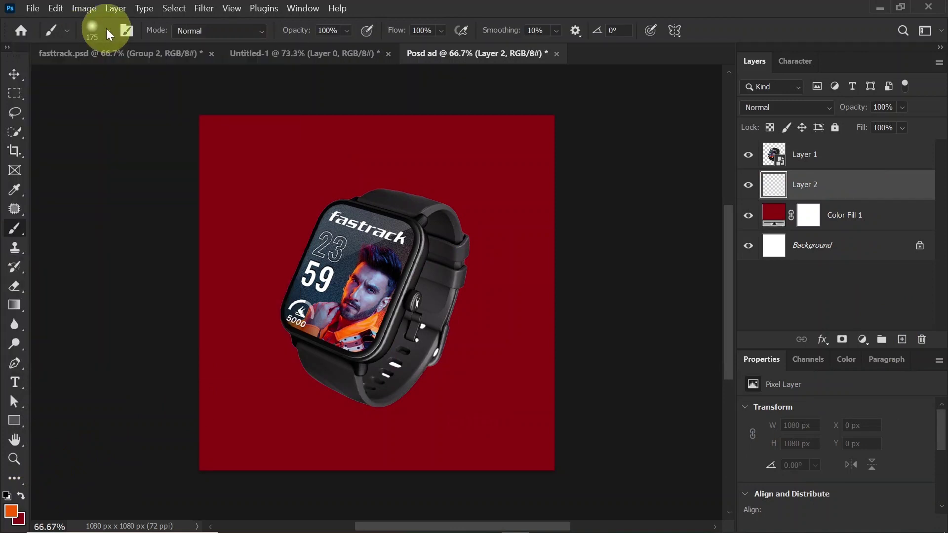
key("bracketright")
key("bracketright")
key("bracketright")
key("bracketright")
key("bracketright")
key("bracketright")
key("bracketright")
key("bracketright")
key("bracketright")
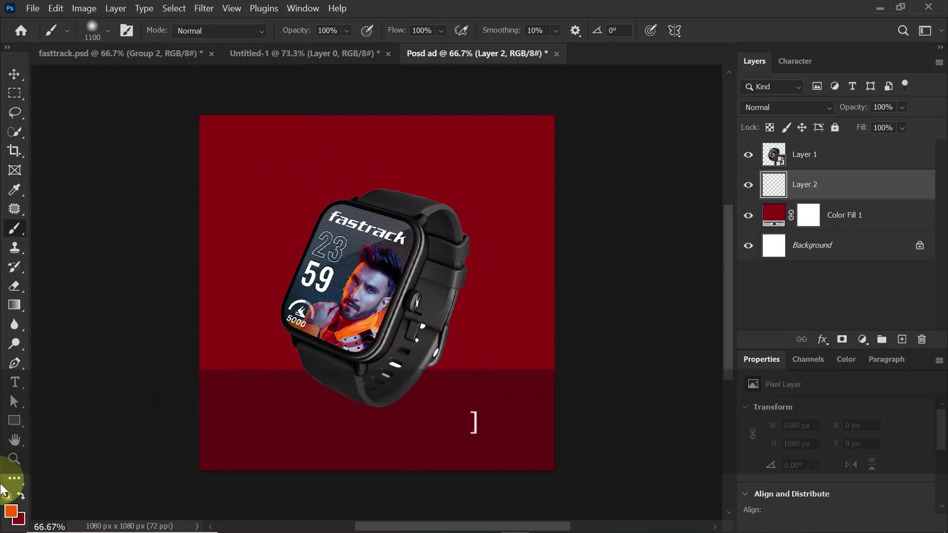
left_click(11, 511)
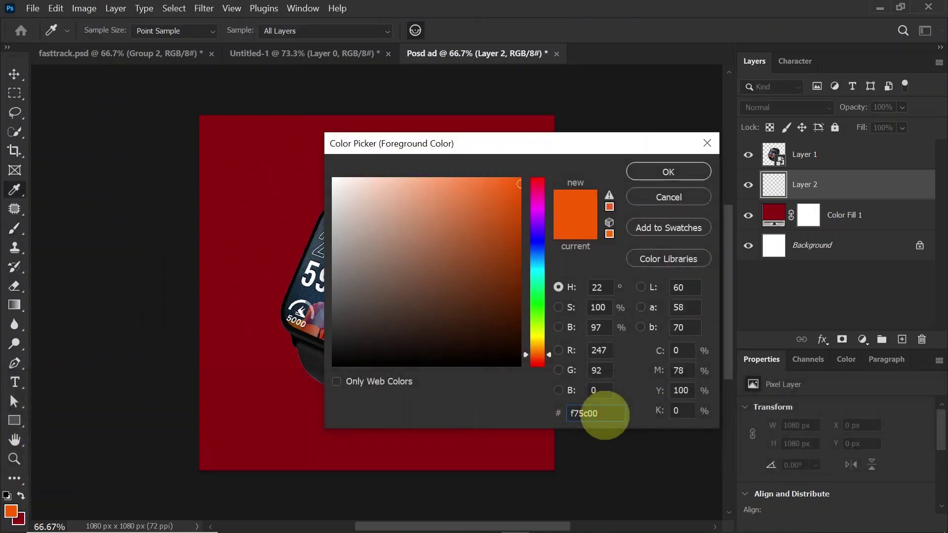
left_click(662, 171)
left_click(377, 386)
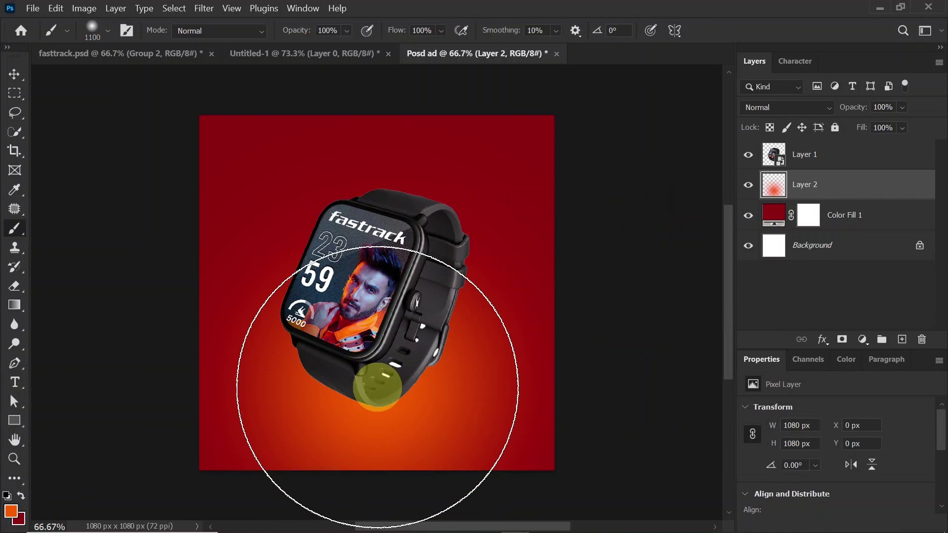
Stretch and flatten the lower orange glow to about 2040 x 650 px along the bottom of the canvas
key("ctrl+t")
mouse_move(376, 117)
left_mouse_down()
mouse_move(377, 358)
mouse_move(389, 253)
left_mouse_up()
key("Return")
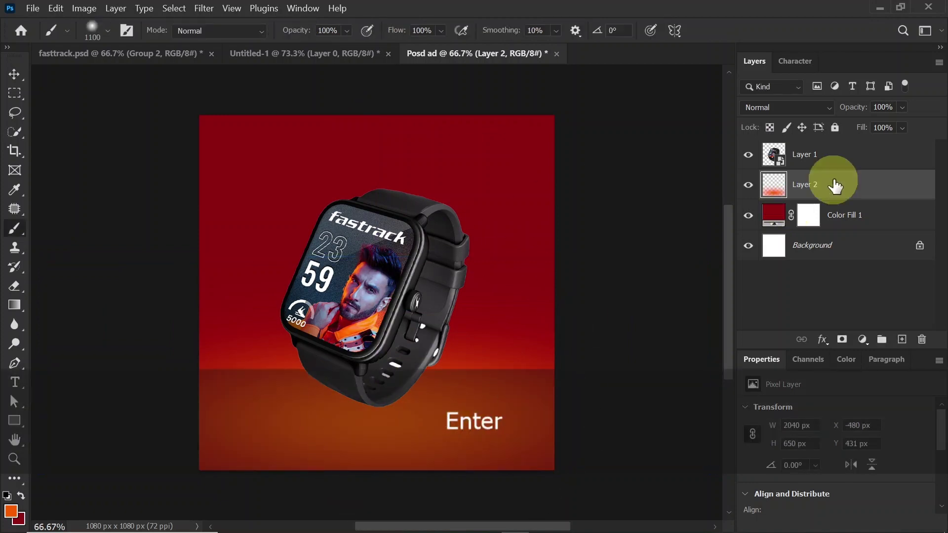
On another new layer, paint a larger orange glow behind the watch's upper part with the soft brush at 1600 px
left_click(902, 340)
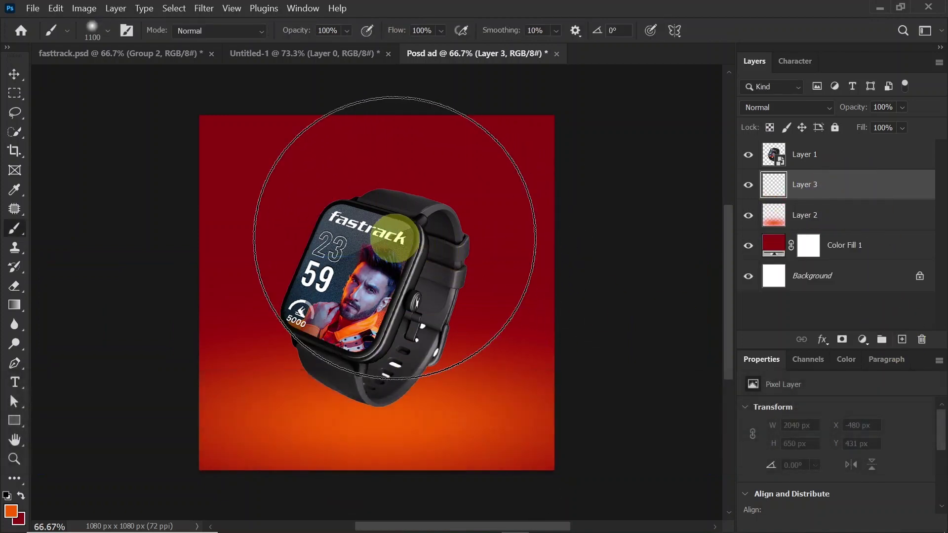
key("bracketright")
key("bracketright")
key("bracketright")
key("bracketright")
key("bracketright")
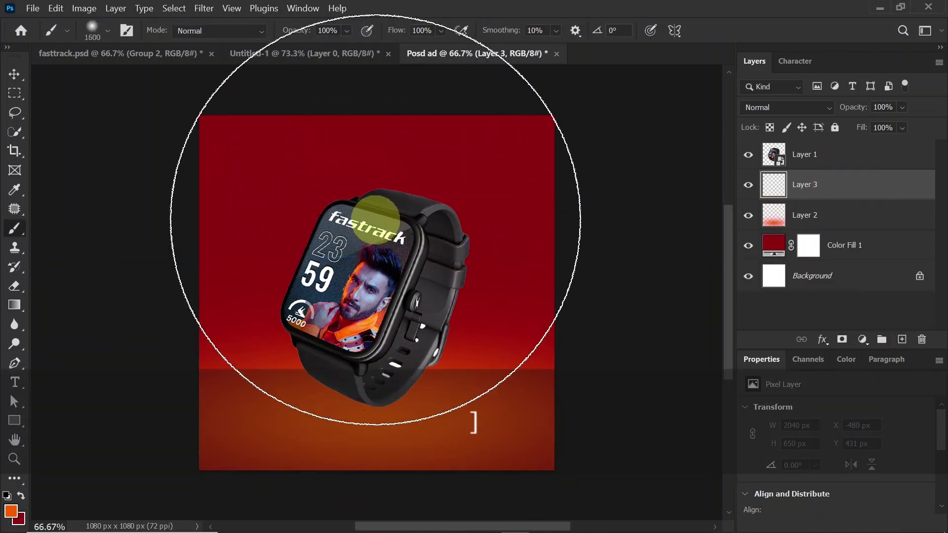
left_click(376, 217)
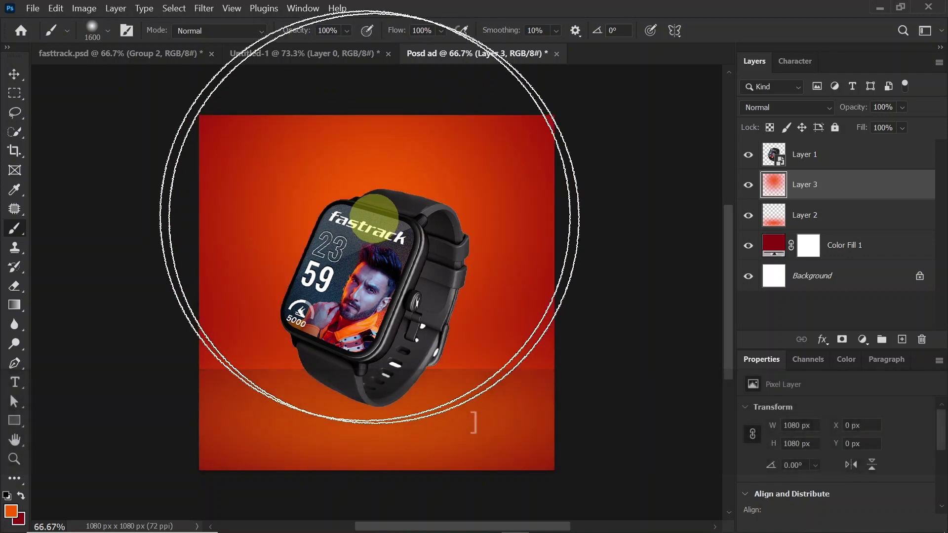
Transform the upper glow to about 1134 x 889 px, raising its lower edge while keeping it aligned to the canvas top
left_click(14, 75)
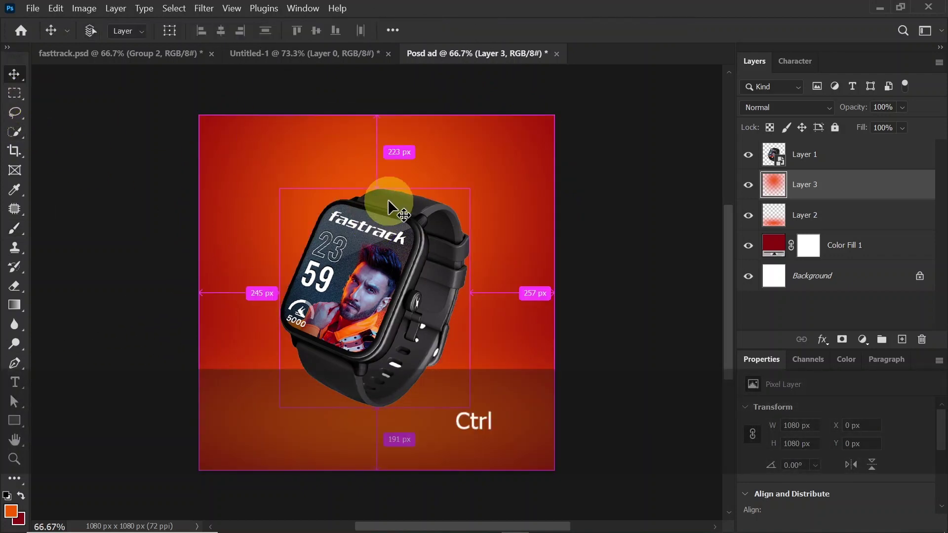
key("ctrl+t")
left_click_drag(382, 460, 377, 412)
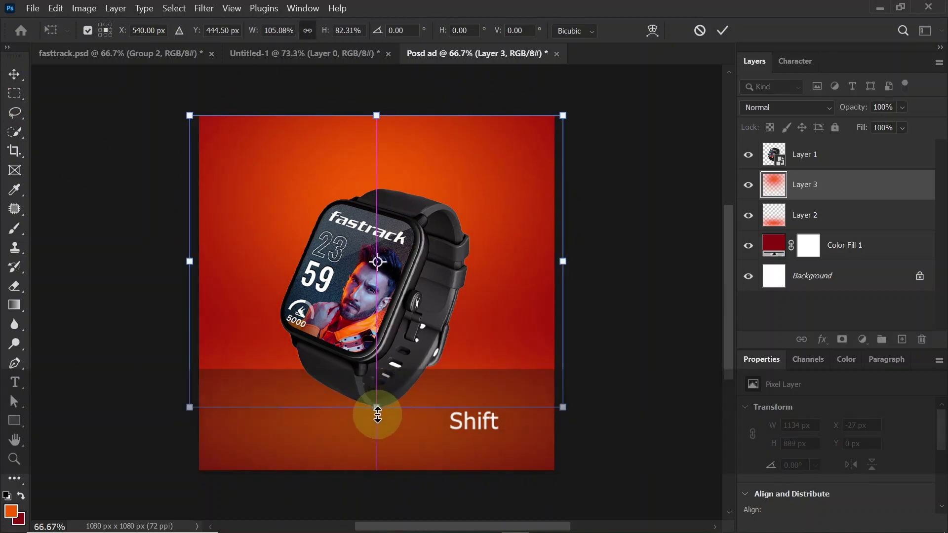
key("Return")
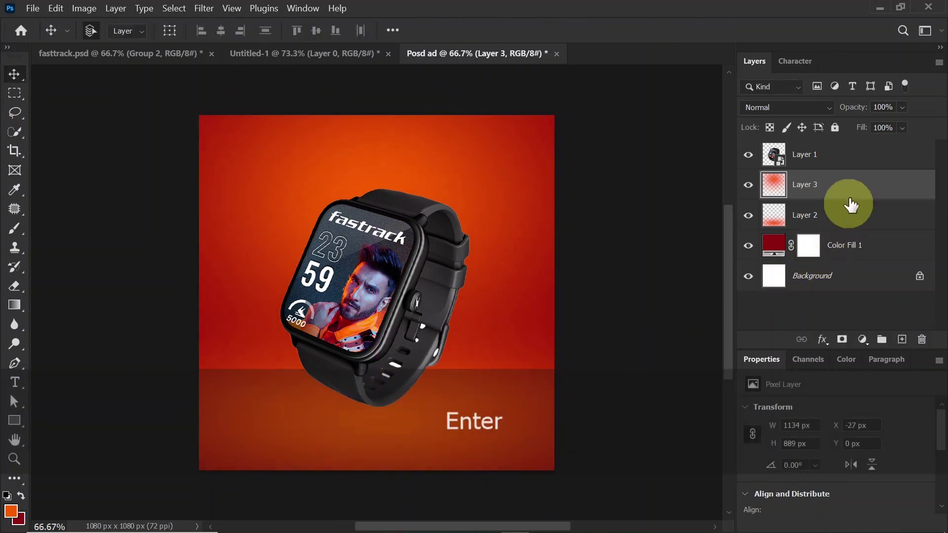
Add a new layer above the upper glow and set the foreground colour to a very dark red, 370005
left_click(901, 340)
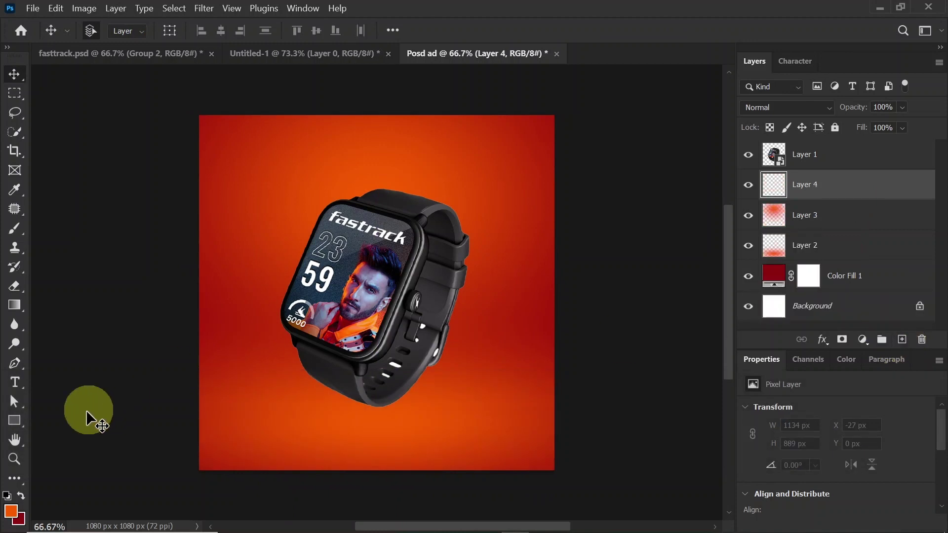
left_click(21, 495)
left_click(10, 512)
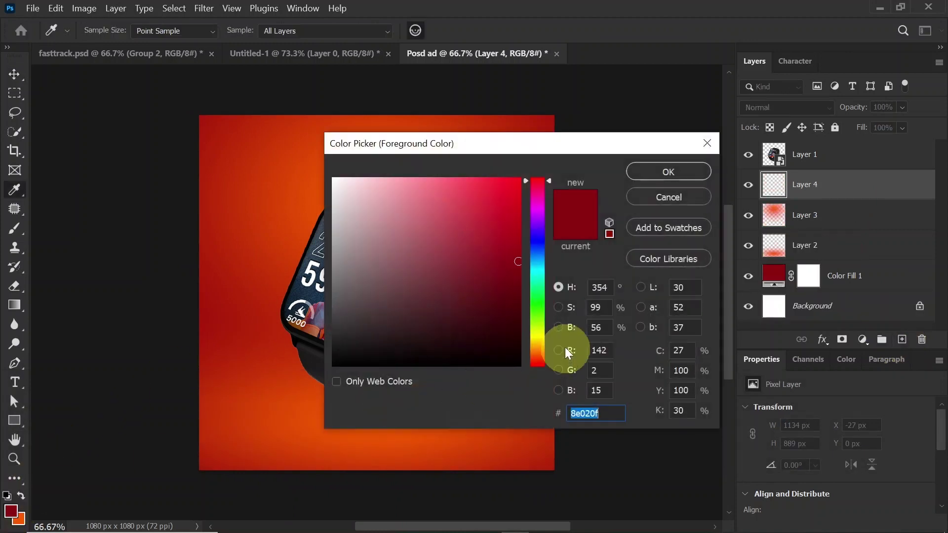
left_click_drag(510, 261, 529, 332)
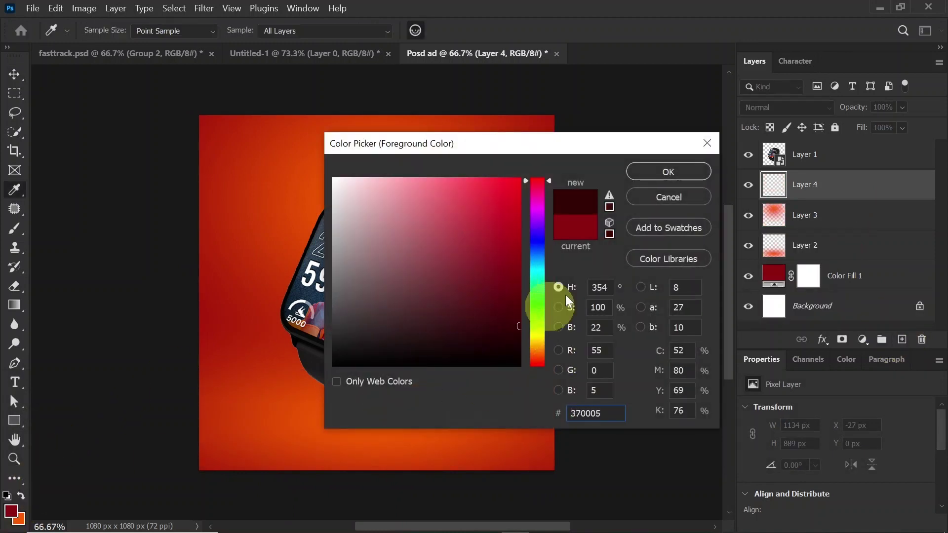
left_click(676, 173)
key("v")
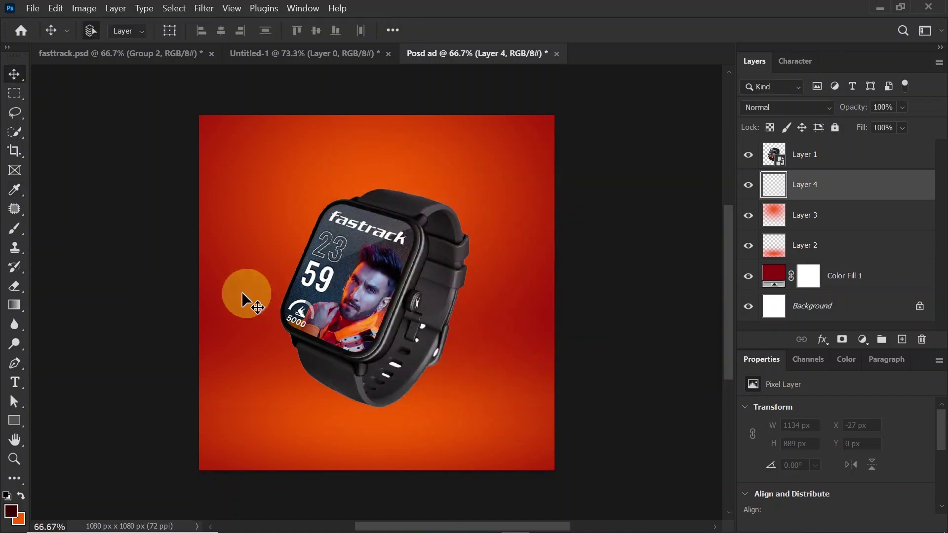
Paint a dark red horizontal band across the canvas behind the watch's lower half with a 400 px soft brush
left_click(15, 228)
key("bracketleft")
key("bracketleft")
key("bracketleft")
key("bracketleft")
key("bracketleft")
key("bracketleft")
key("bracketleft")
key("bracketleft")
key("bracketleft")
key("bracketleft")
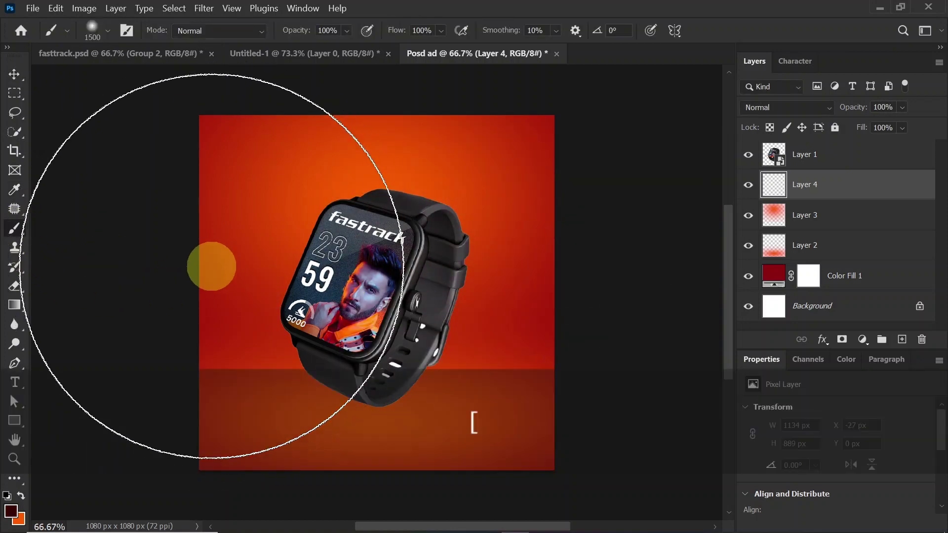
key("bracketleft")
key("bracketleft")
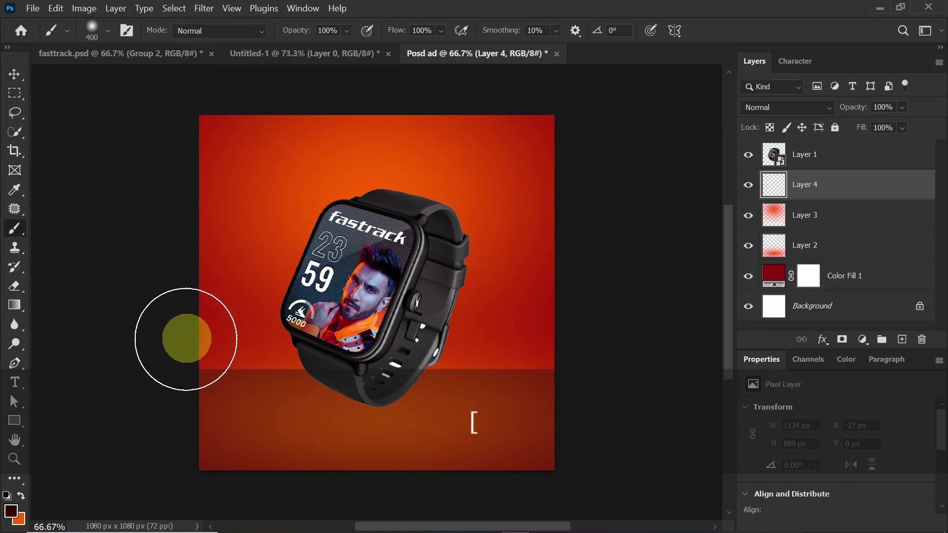
left_click_drag(206, 343, 326, 331)
mouse_move(478, 343)
left_mouse_down()
mouse_move(554, 381)
mouse_move(559, 360)
mouse_move(559, 368)
left_mouse_up()
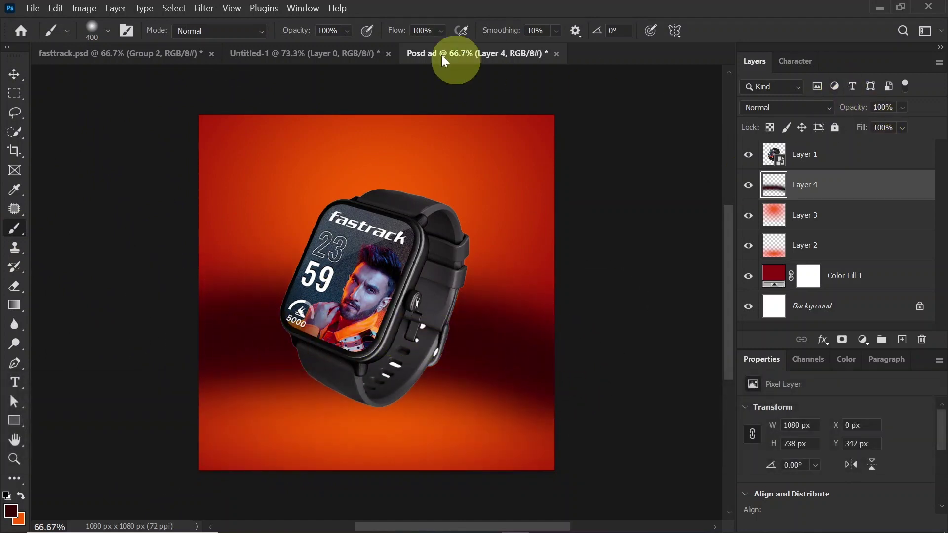
Soften the dark band with a Gaussian Blur of about 150 px and reduce its layer fill to 50%
left_click(205, 8)
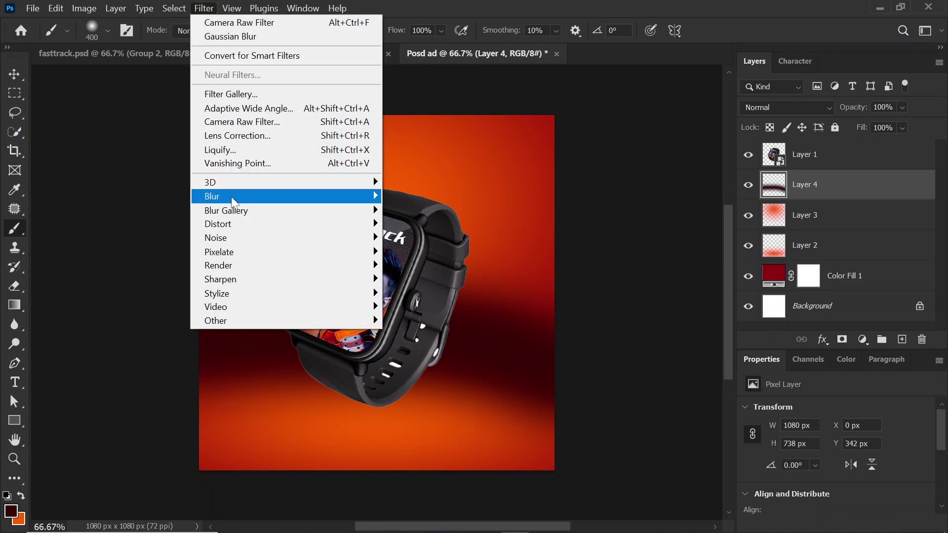
mouse_move(233, 196)
left_click(423, 251)
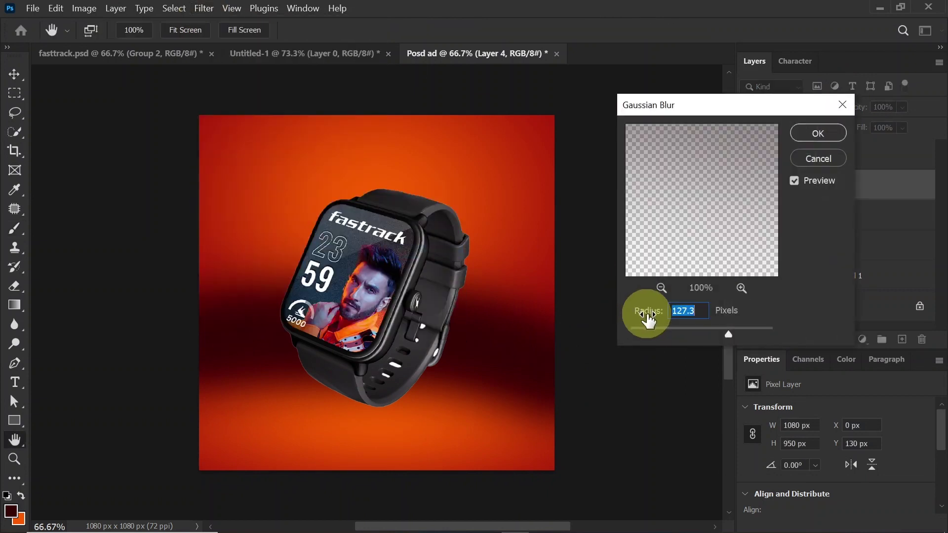
left_click_drag(647, 326, 734, 330)
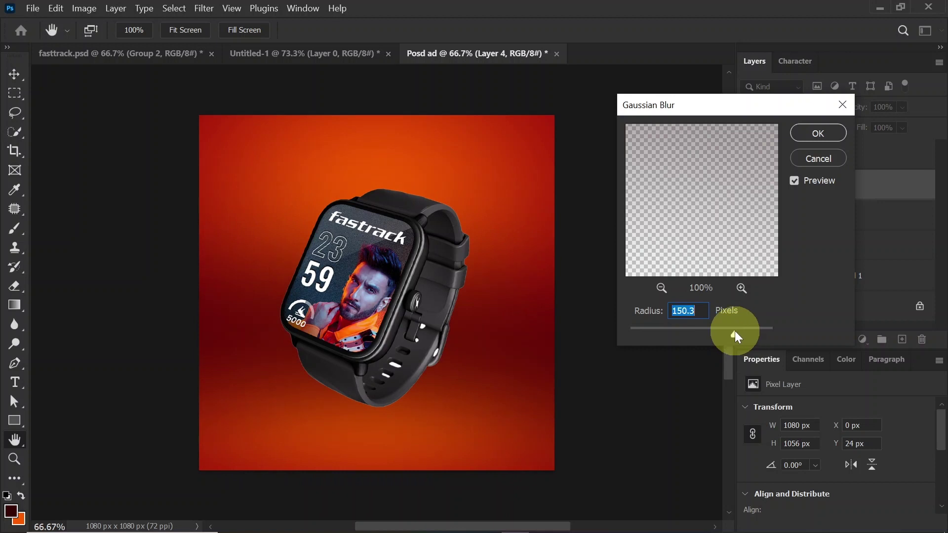
left_click(808, 132)
key("b")
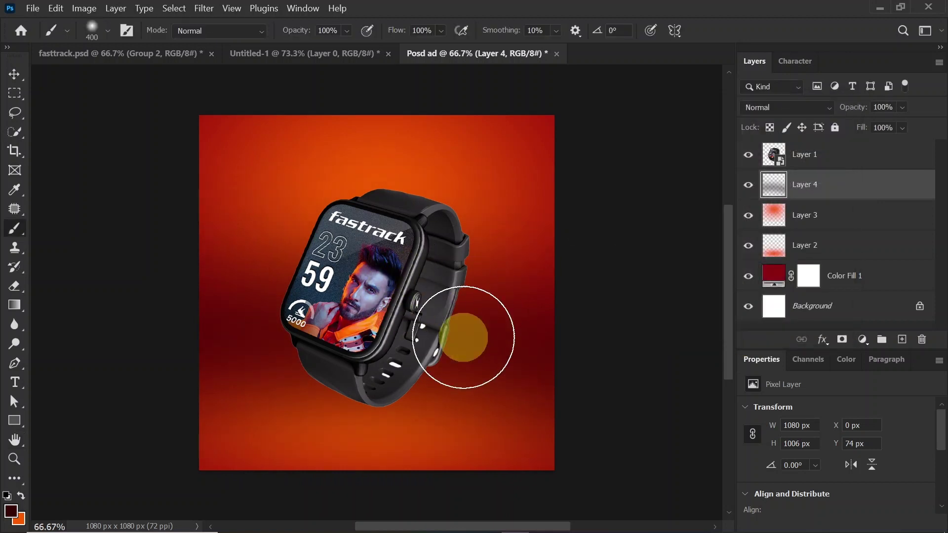
left_click(902, 129)
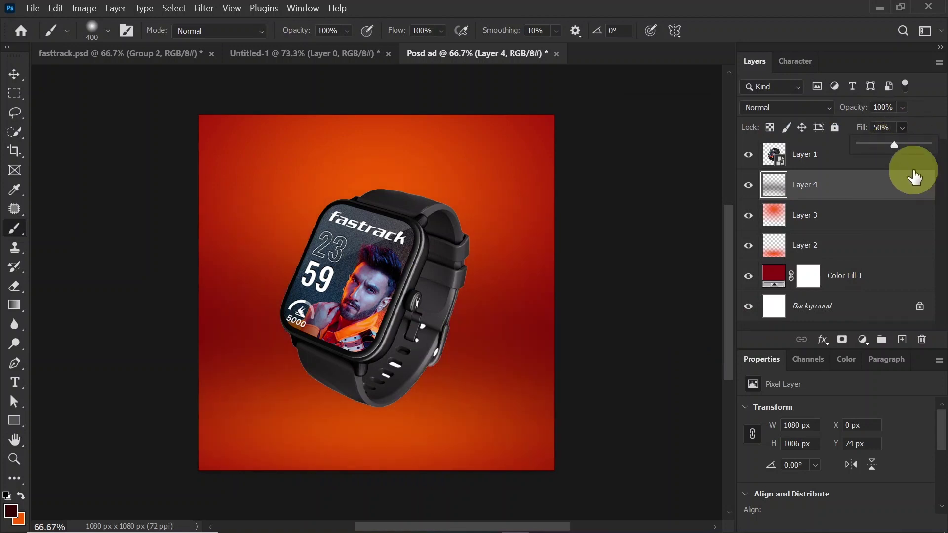
key("Return")
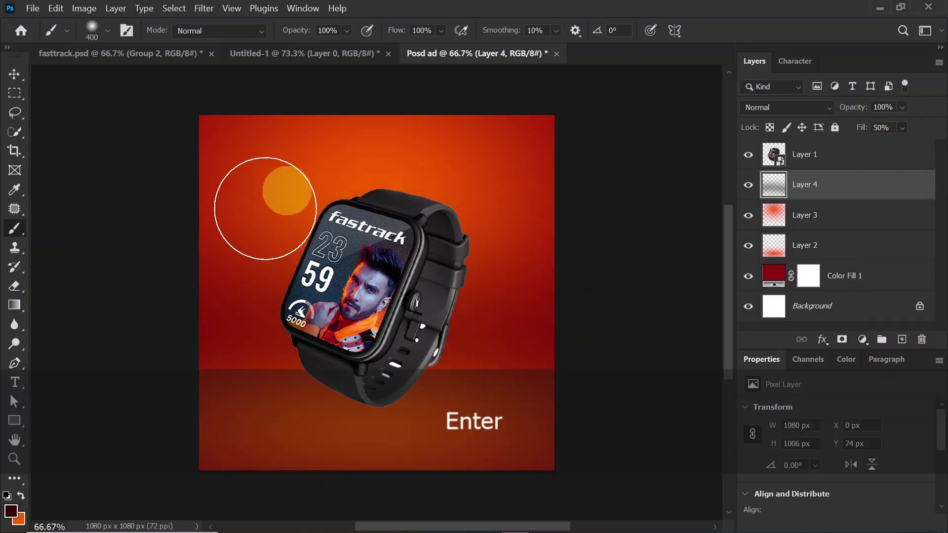
Duplicate the background layers from Color Fill 1 up to Layer 4 and convert the copies to one smart object
left_click(14, 74)
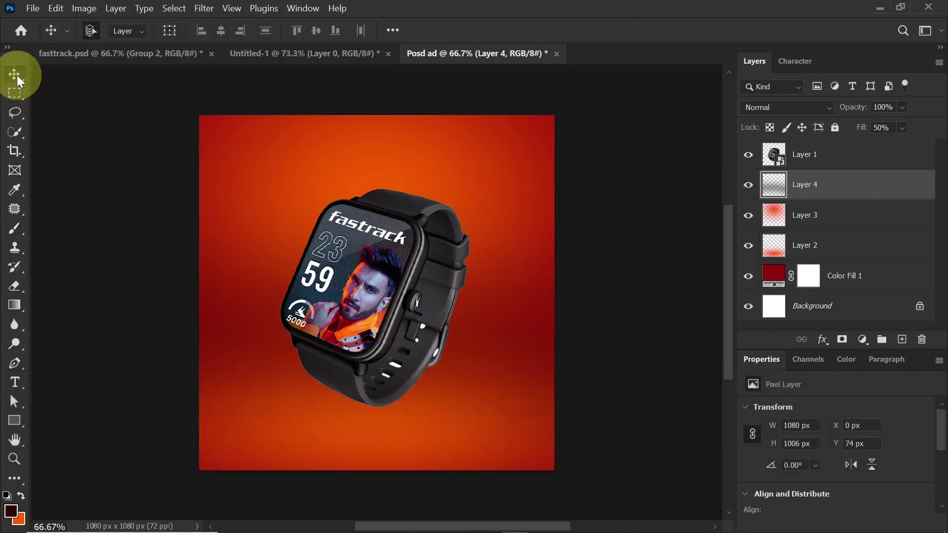
left_click(860, 277, "shift")
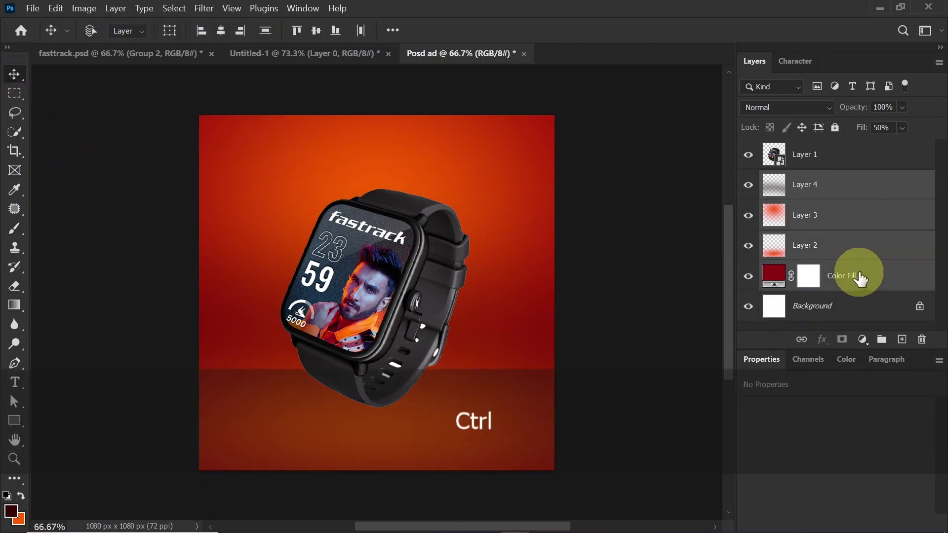
key("ctrl+j")
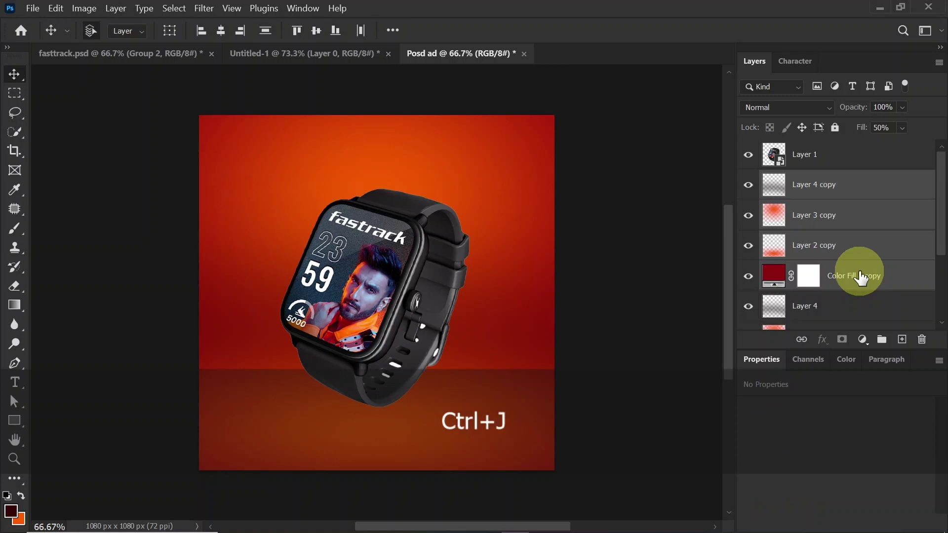
right_click(859, 190)
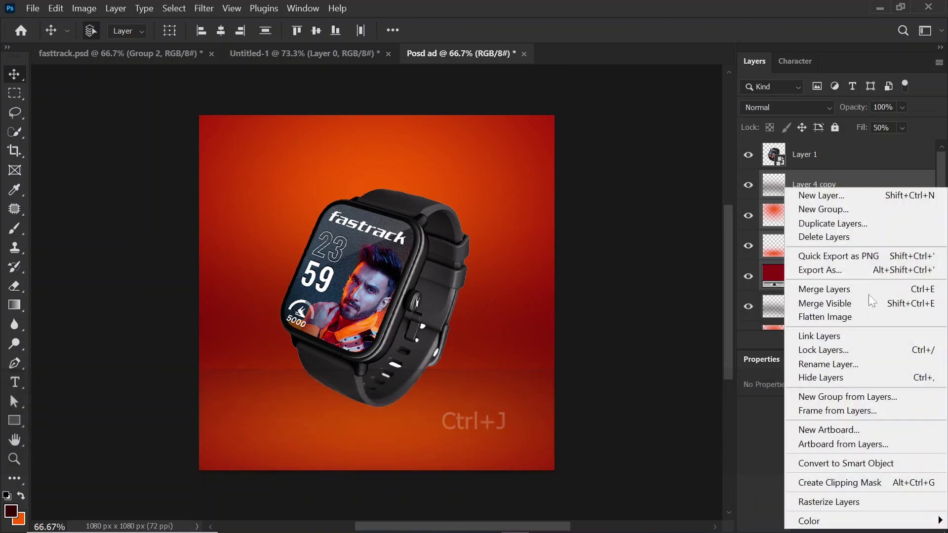
left_click(858, 463)
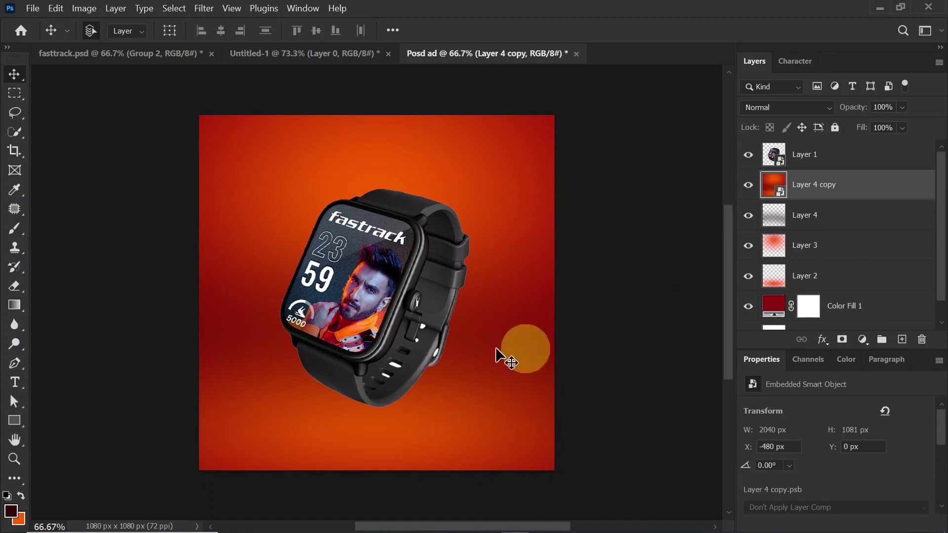
Apply an Add Noise filter of 4% with Uniform distribution to the background smart object
left_click(196, 11)
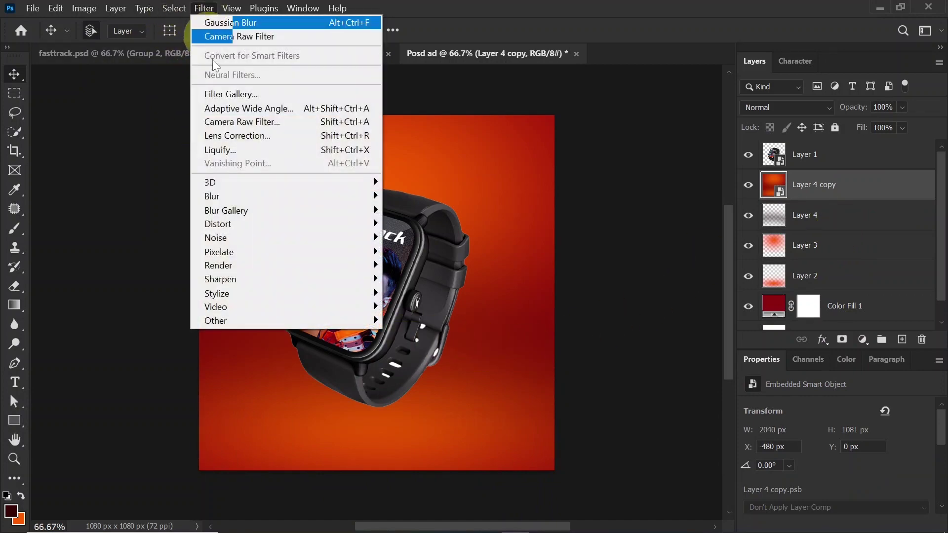
mouse_move(334, 242)
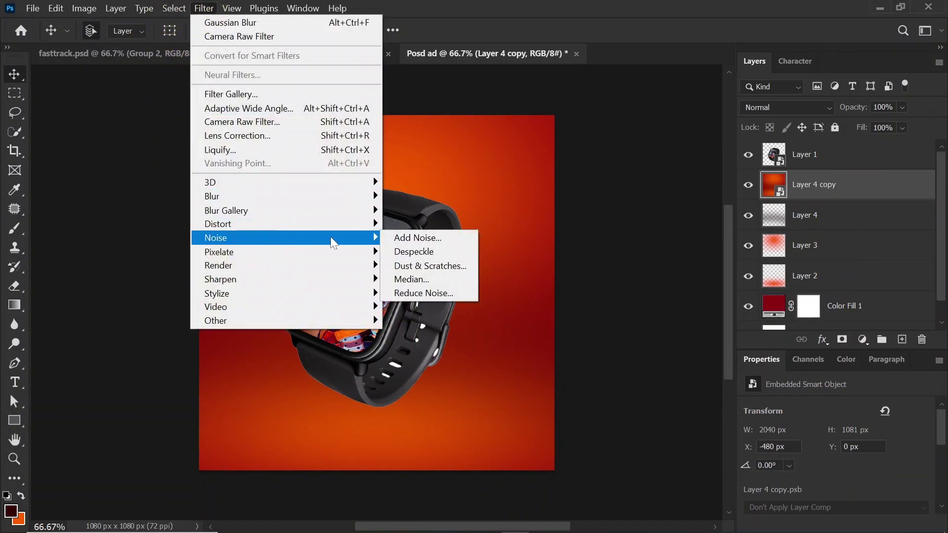
left_click(441, 236)
left_click_drag(468, 57, 703, 117)
type("4")
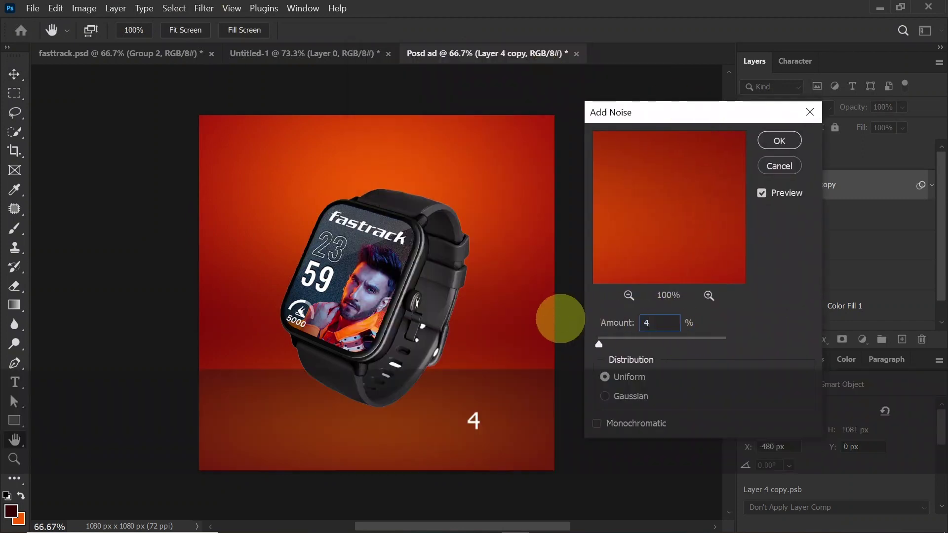
left_click(786, 141)
scroll(429, 345, "up", 2)
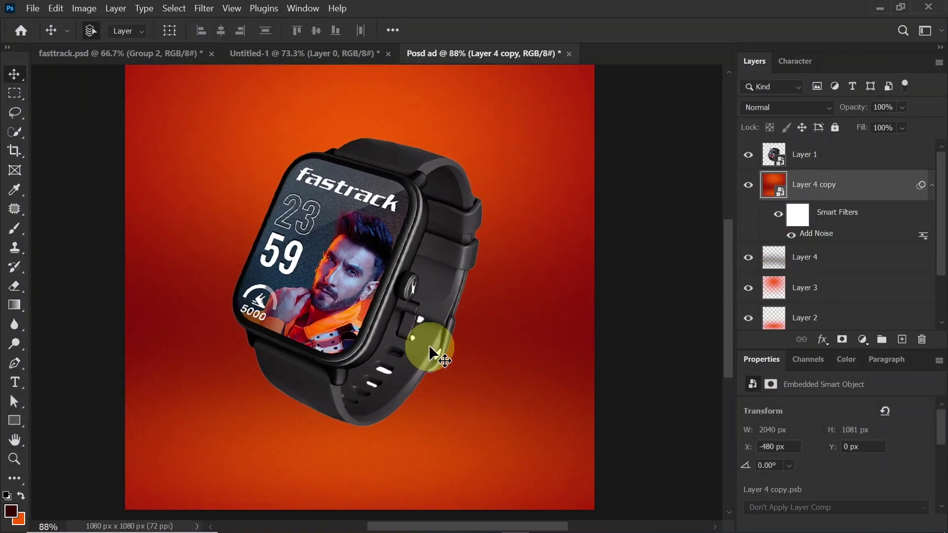
scroll(429, 345, "up", 1)
key("ctrl")
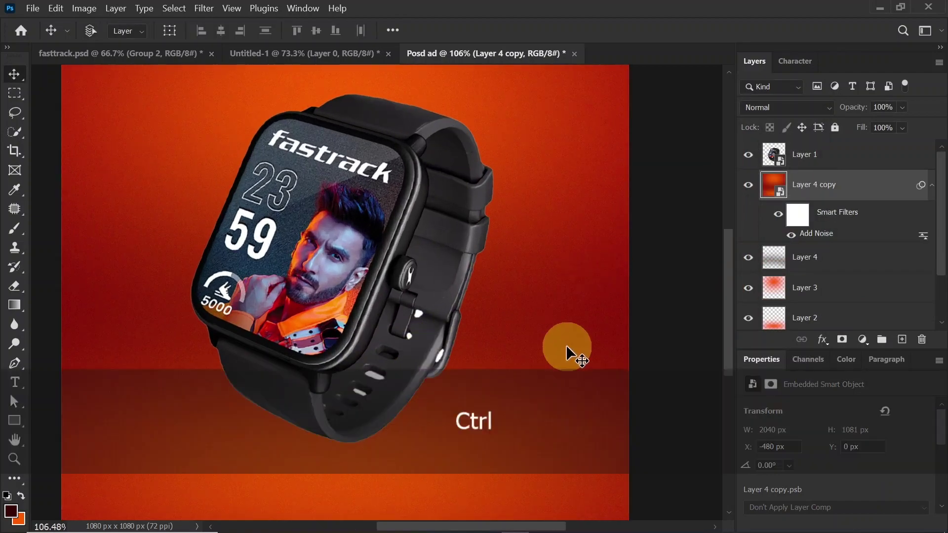
key("ctrl+0")
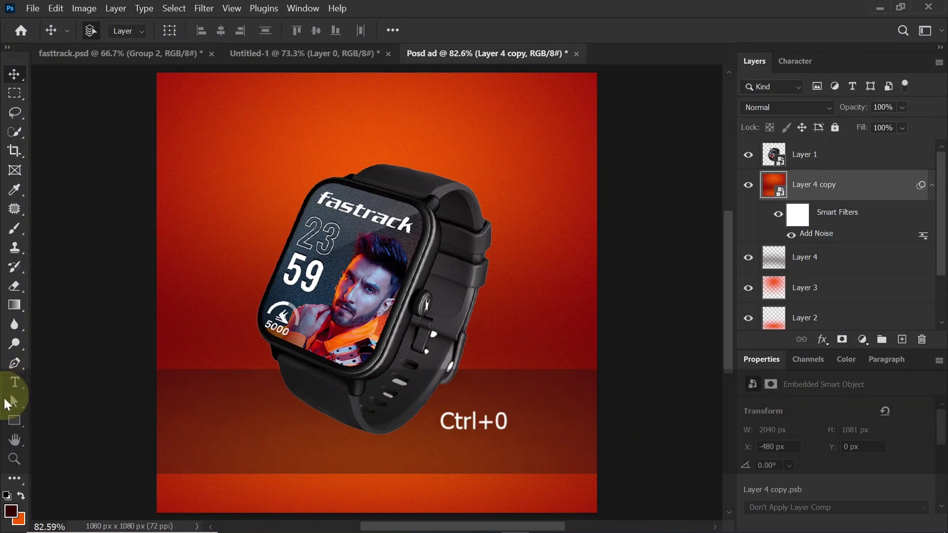
Draw a dark red vertical rectangle of about 395 x 1114 px behind the watch, spanning the full canvas height
left_click(15, 422)
left_click_drag(292, 72, 453, 518)
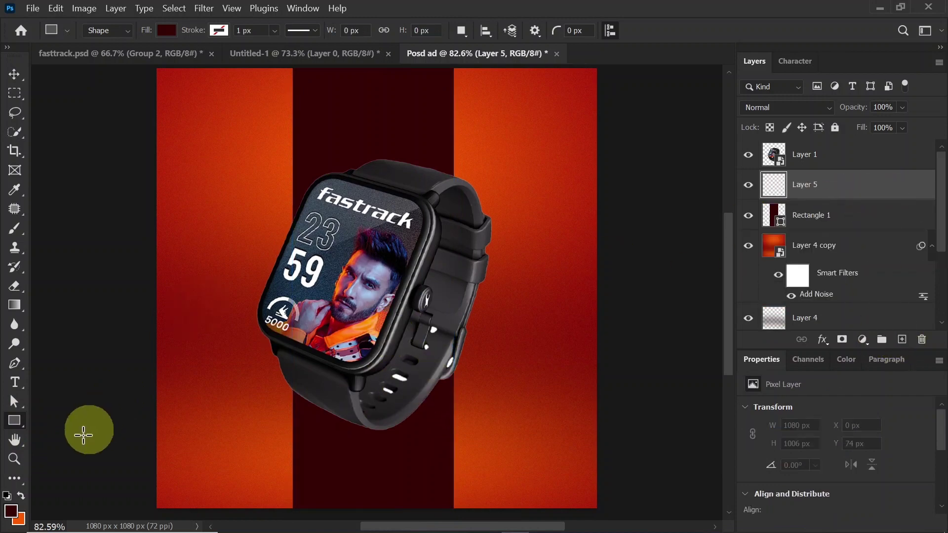
On a new layer above the rectangle, paint a straight vertical orange f75c00 stroke down its middle with a 448 px soft brush
left_click(21, 496)
left_click(15, 509)
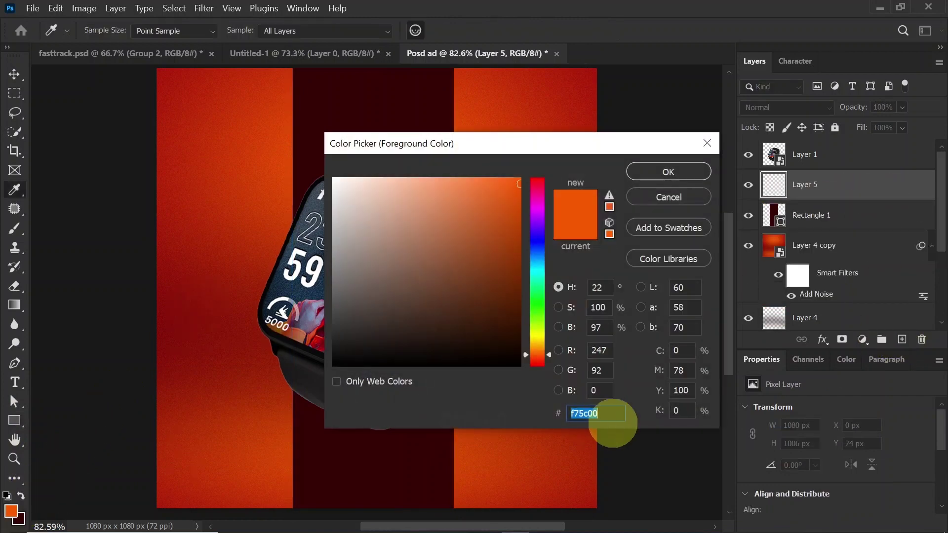
left_click(662, 172)
scroll(500, 219, "down", 1)
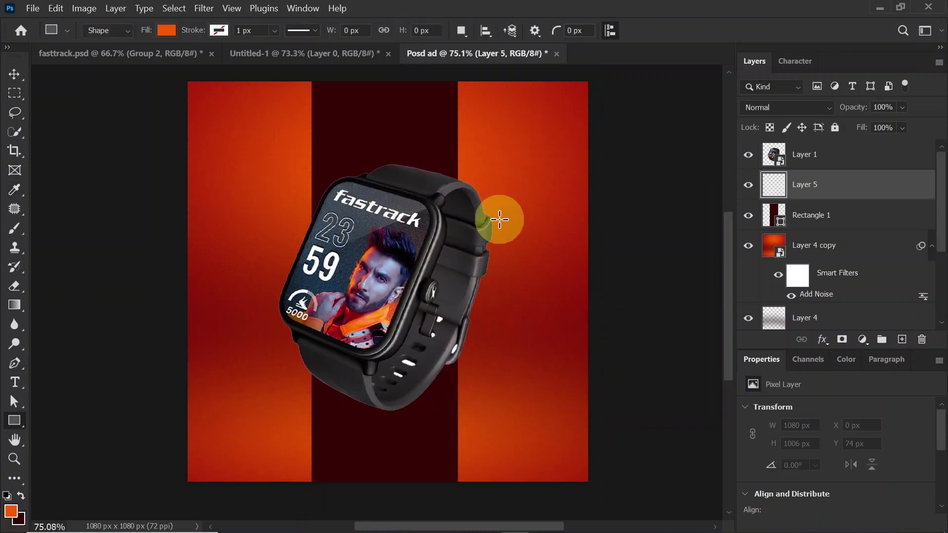
scroll(498, 219, "down", 1)
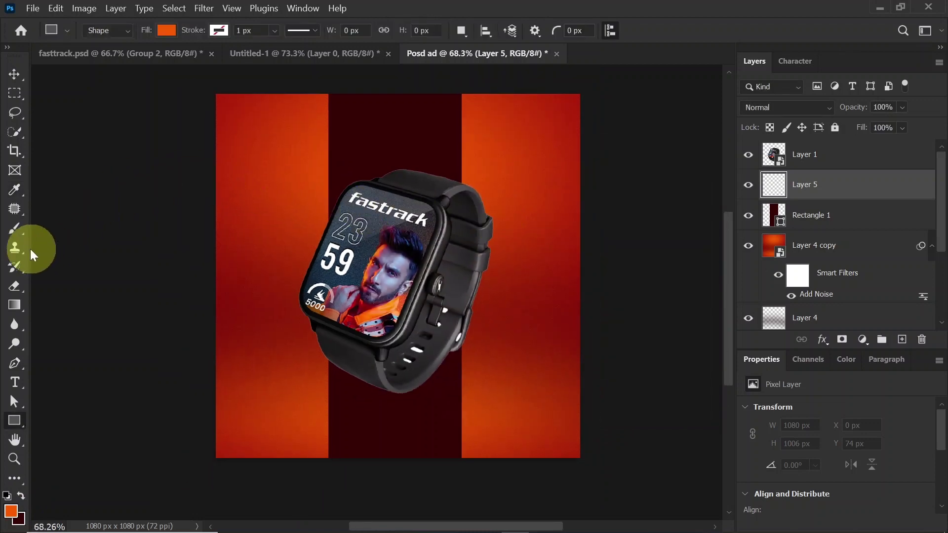
left_click(12, 232)
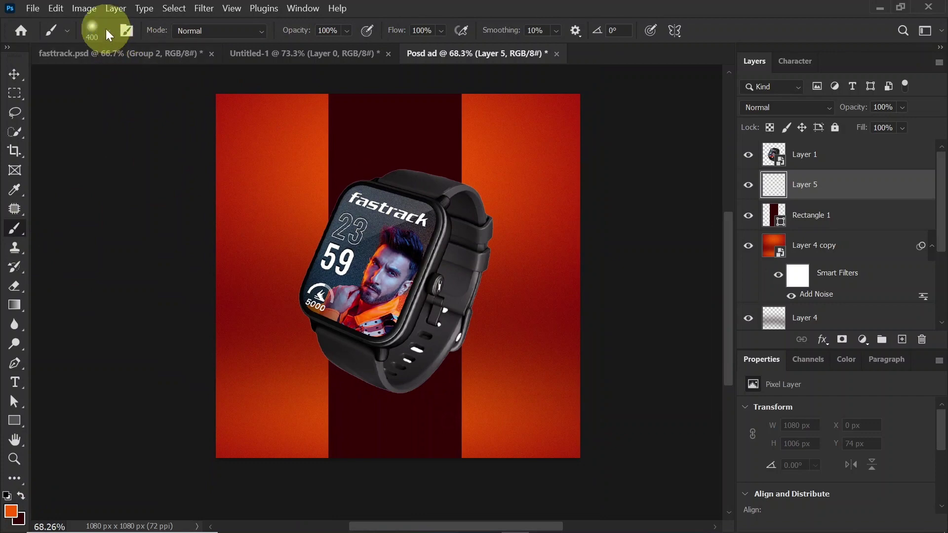
left_click(106, 29)
left_click_drag(162, 77, 166, 77)
left_click(111, 28)
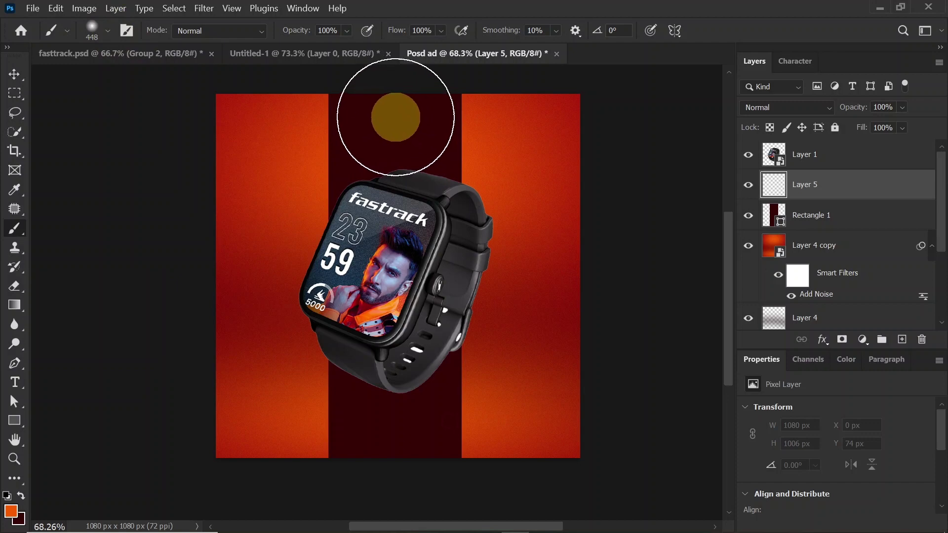
left_click_drag(396, 115, 396, 476)
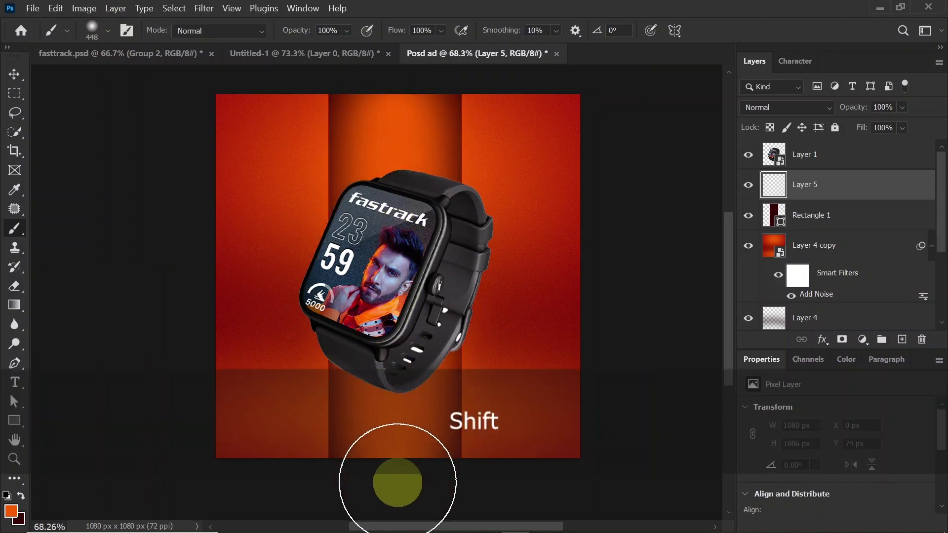
Clip the orange stroke on Layer 5 to the dark red rectangle below it with a clipping mask
left_click(17, 76)
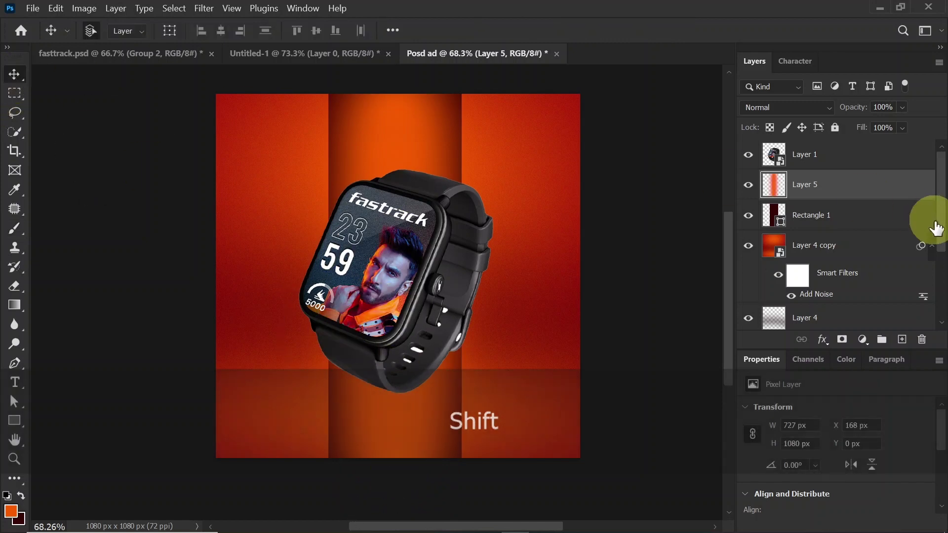
left_click(846, 222, "ctrl")
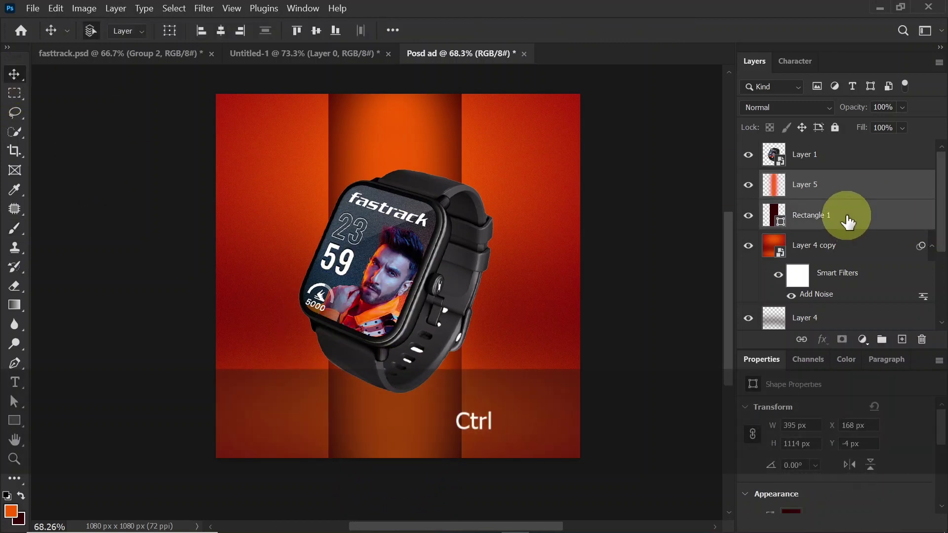
left_click(842, 192, "ctrl")
left_click(843, 194)
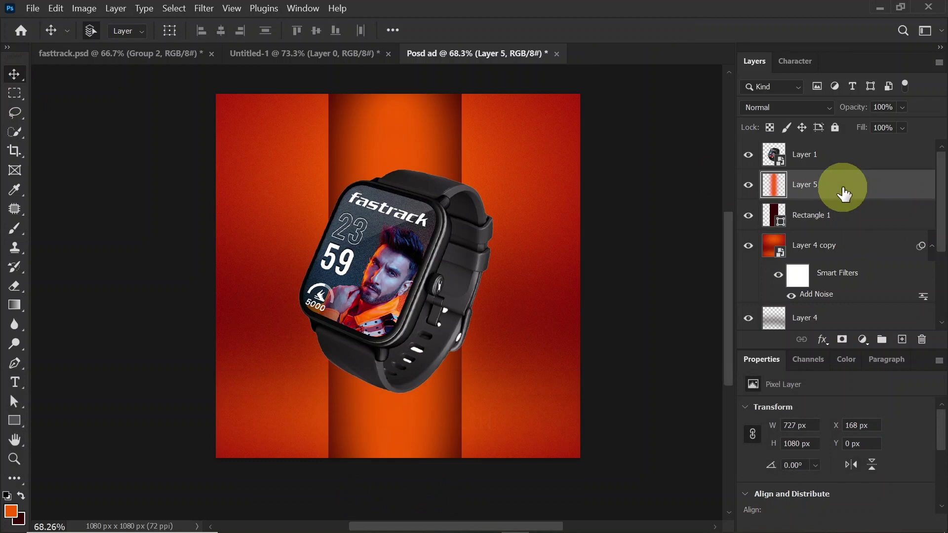
key("alt")
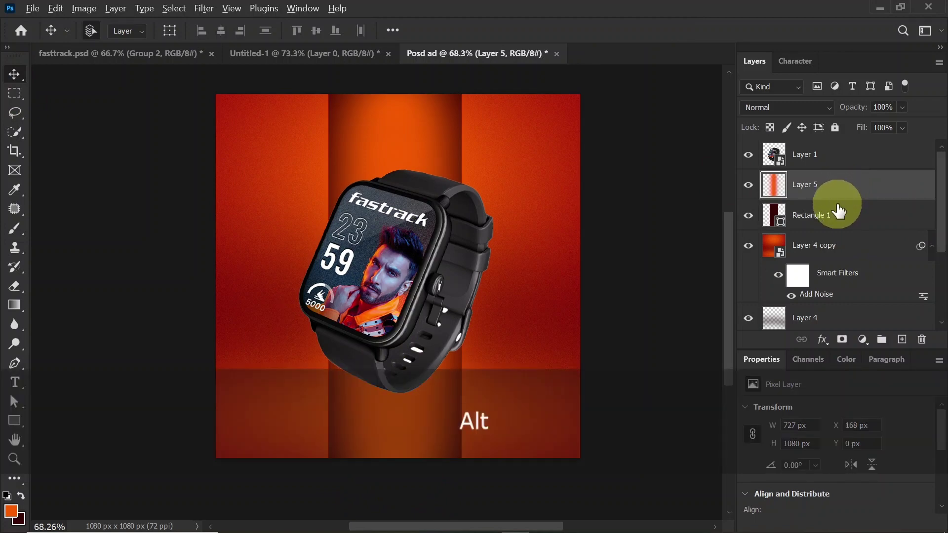
left_click(838, 196, "alt")
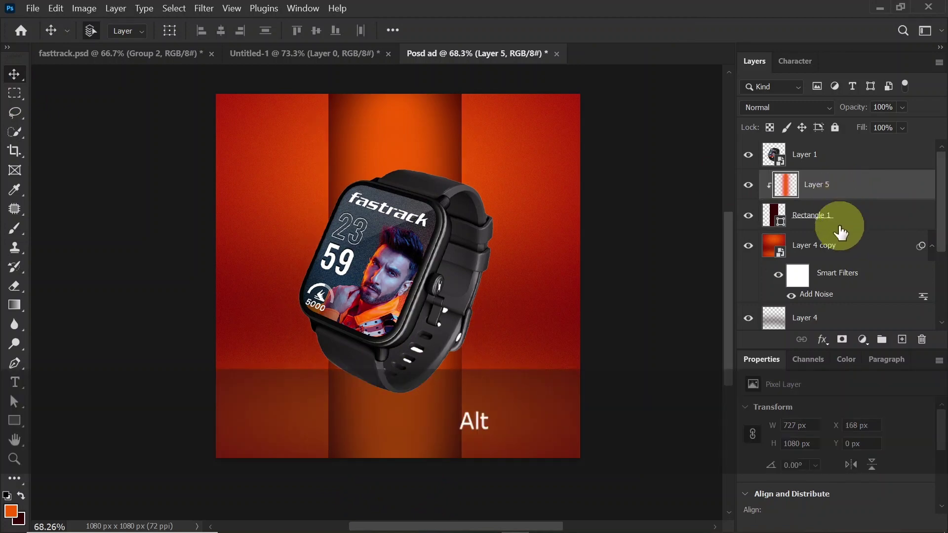
Convert Layer 5 and Rectangle 1 together into one smart object
key("ctrl")
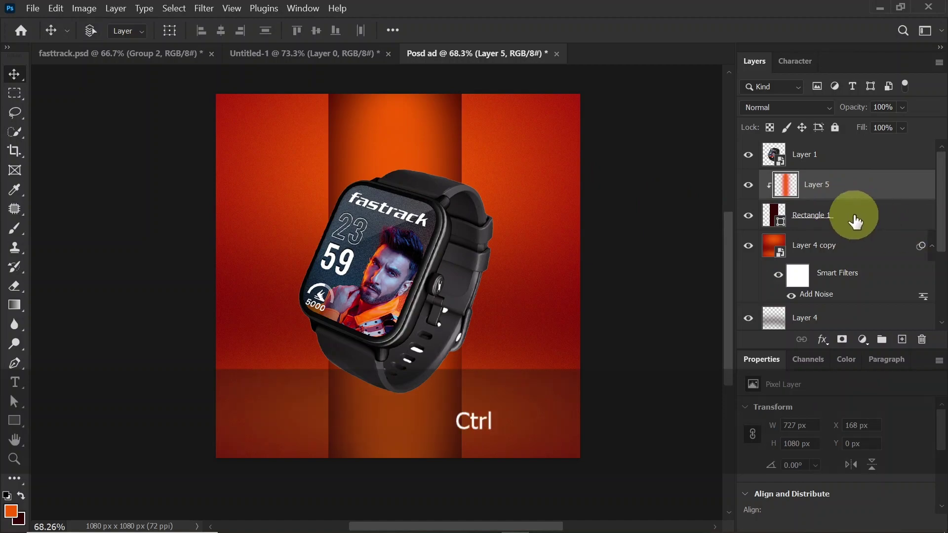
left_click(856, 222, "ctrl")
right_click(856, 221)
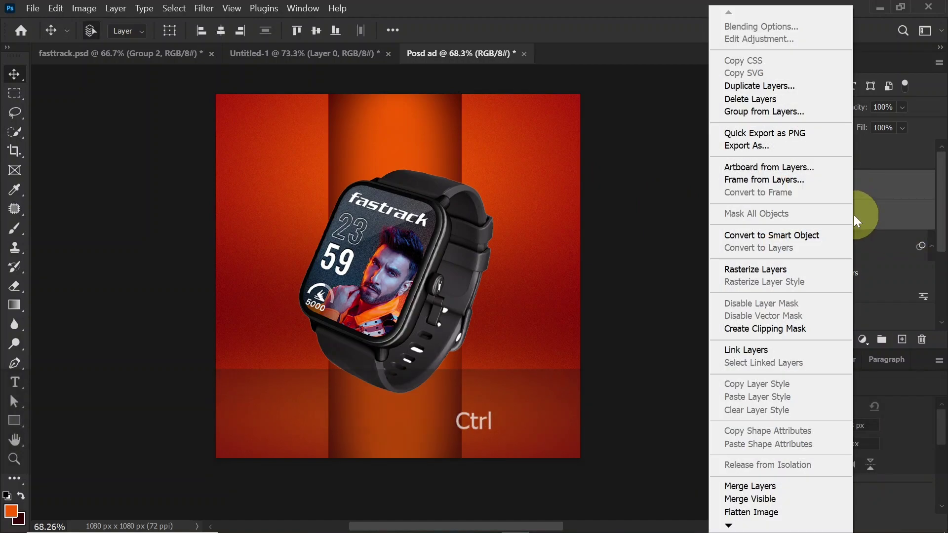
left_click(797, 235)
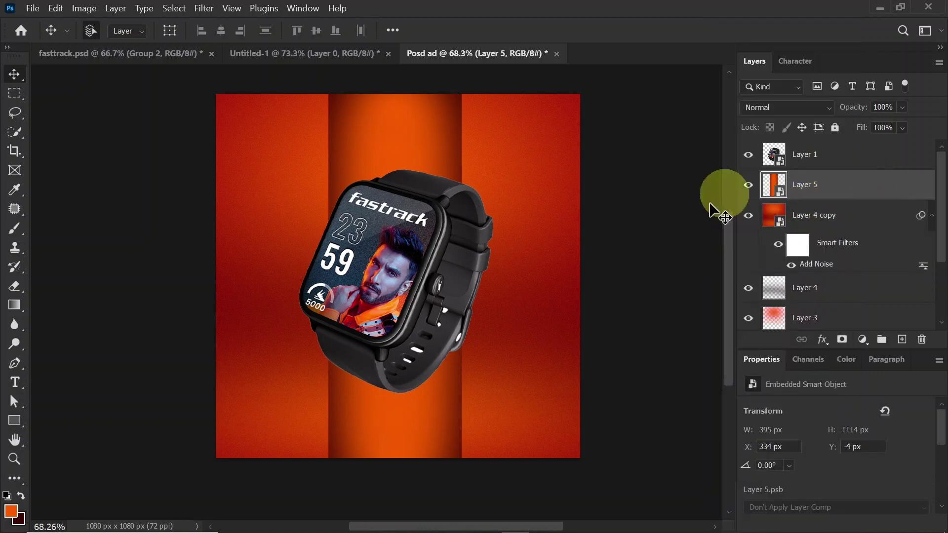
Rotate the shaded band to -66.11° and stretch its length to 170.87% so both ends extend beyond the canvas
key("ctrl+t")
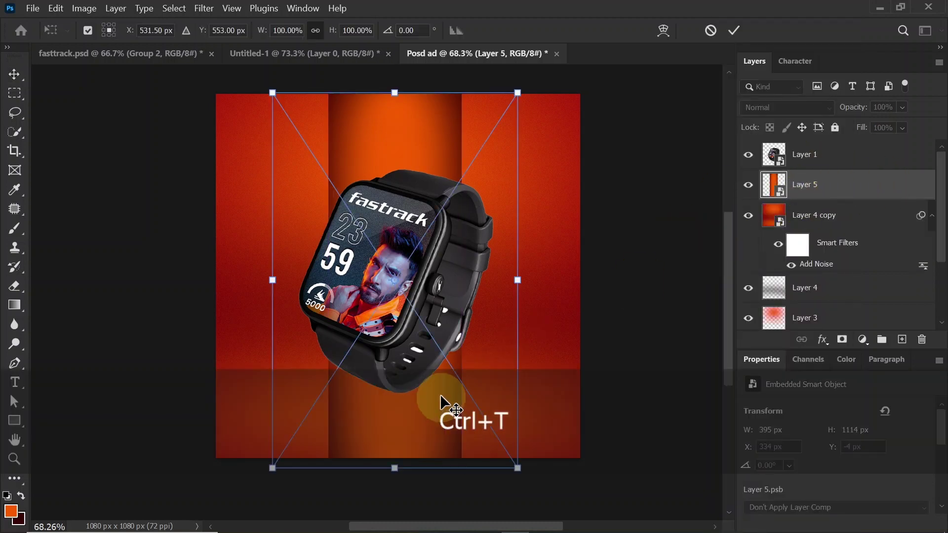
left_click_drag(578, 289, 450, 166)
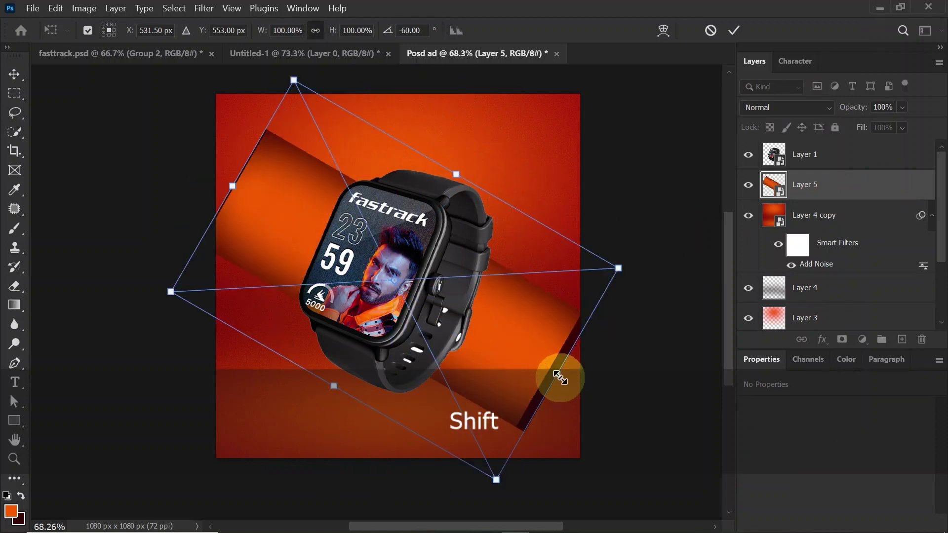
left_click_drag(560, 377, 682, 445)
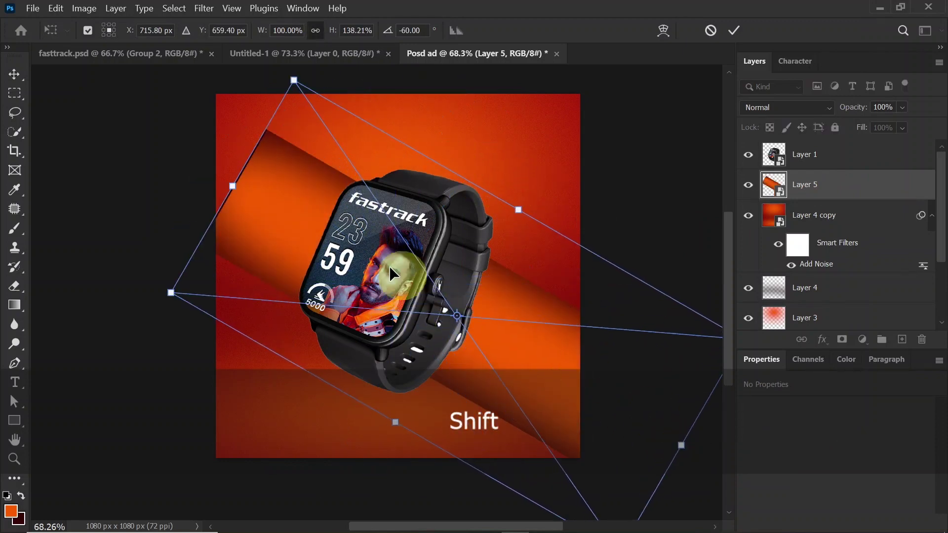
left_click_drag(232, 188, 127, 126)
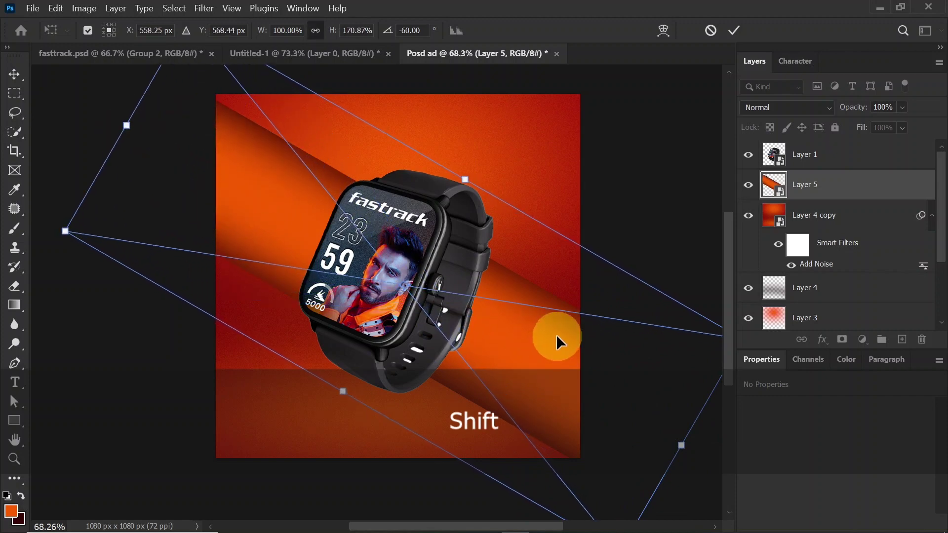
left_click_drag(639, 253, 636, 233)
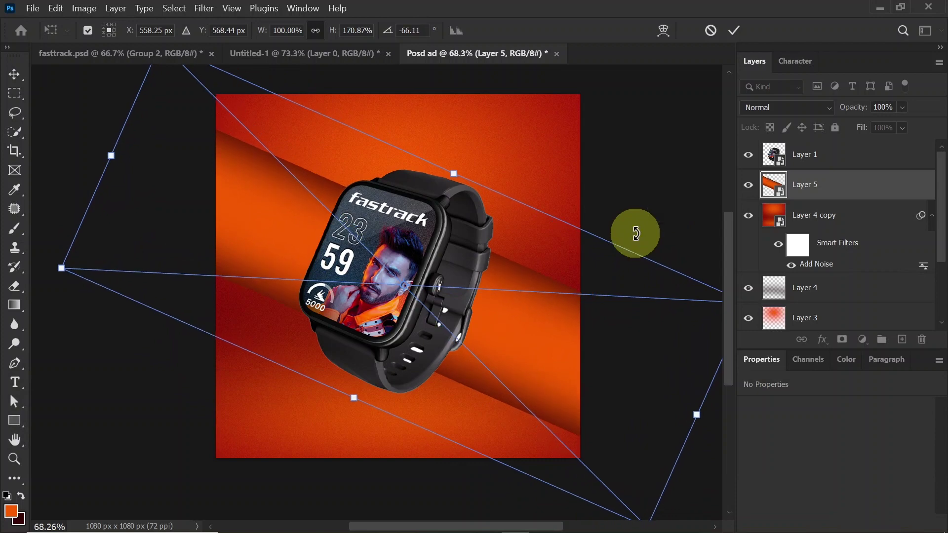
key("Return")
On the watch layer, trace a Pen path from the band's upper edge along the case and crown down to the band's lower edge
scroll(469, 321, "up", 1)
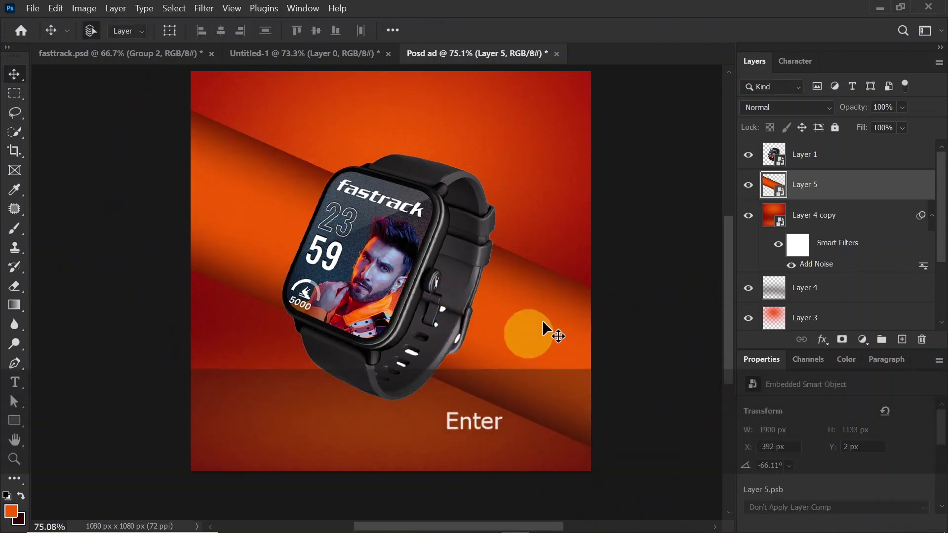
key("space")
scroll(434, 315, "up", 3)
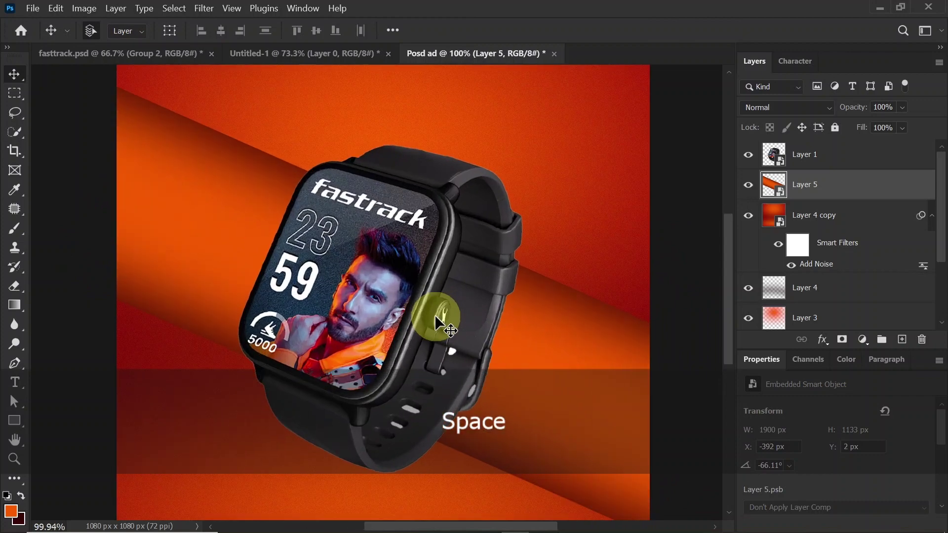
left_click(402, 286)
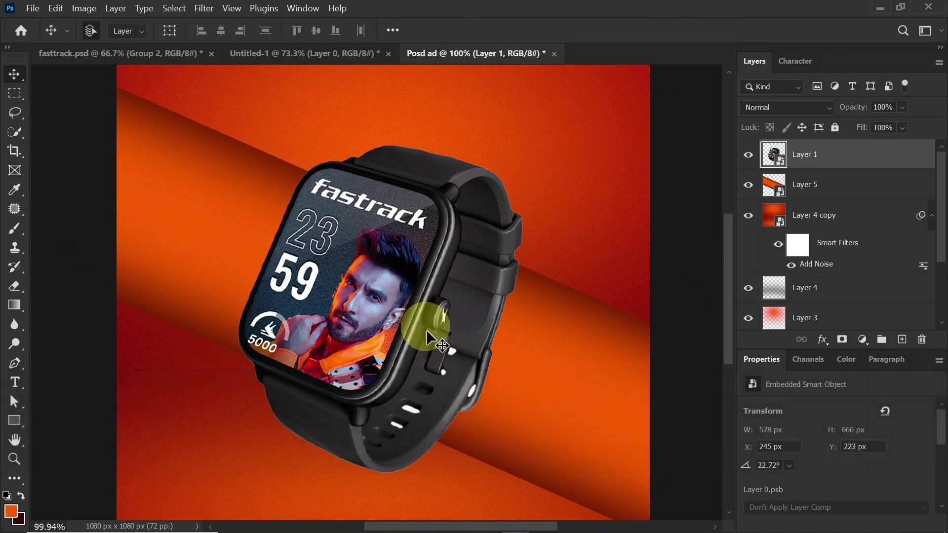
left_click(16, 362)
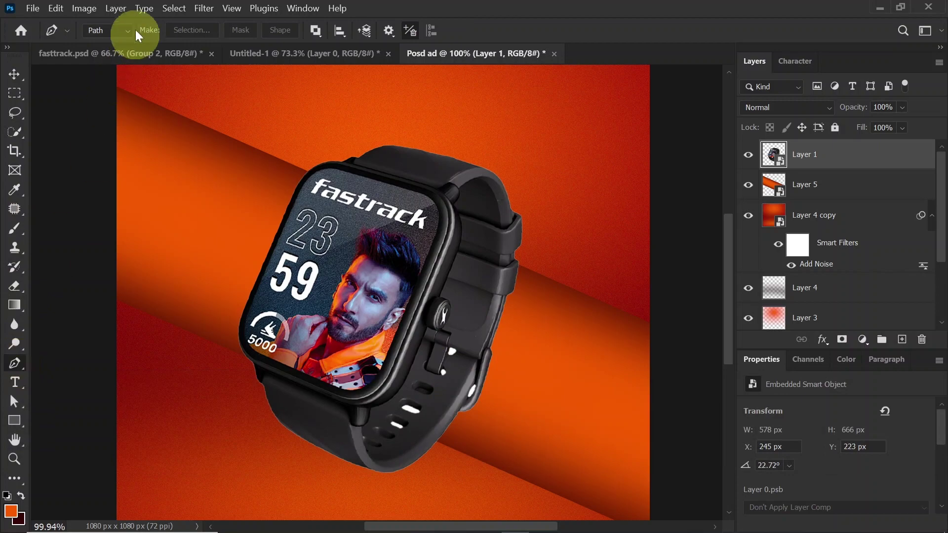
left_click(115, 33)
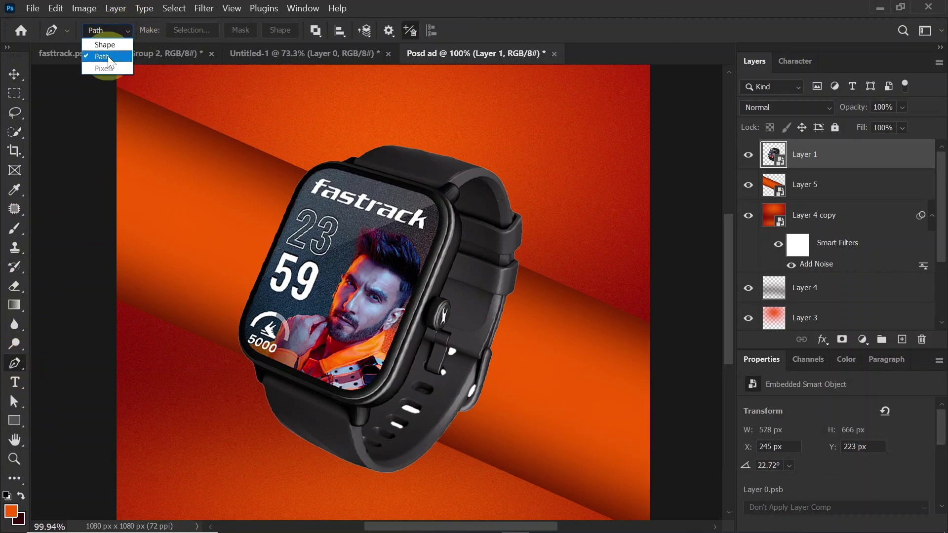
scroll(471, 323, "up", 3)
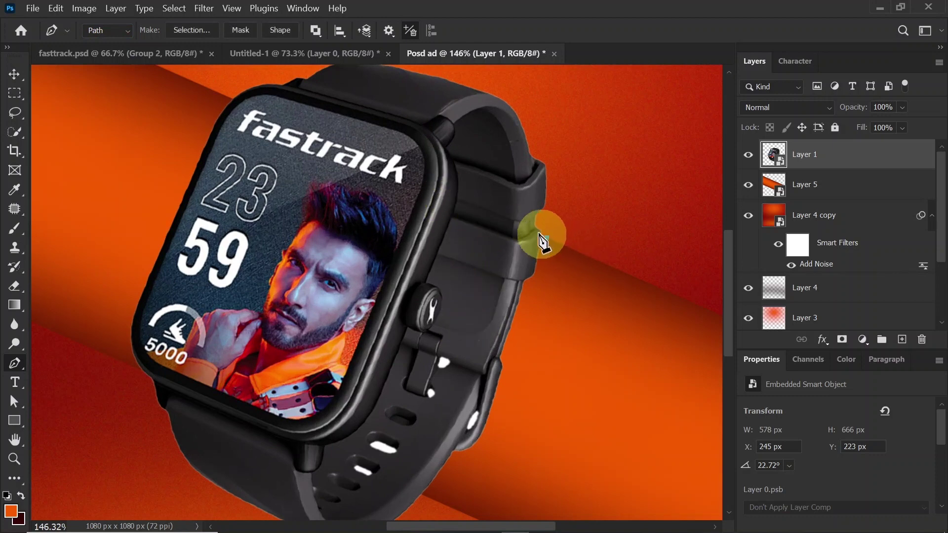
left_click(546, 238)
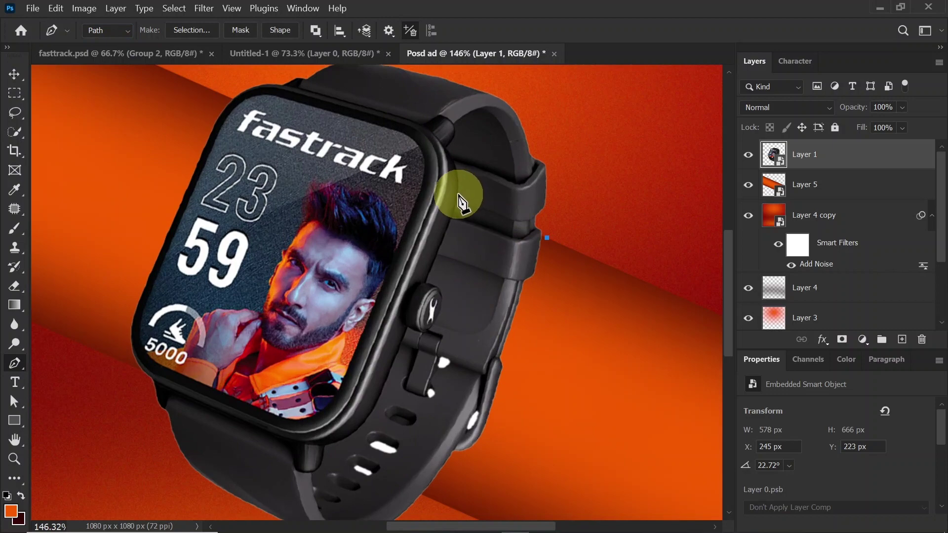
scroll(440, 254, "up", 1)
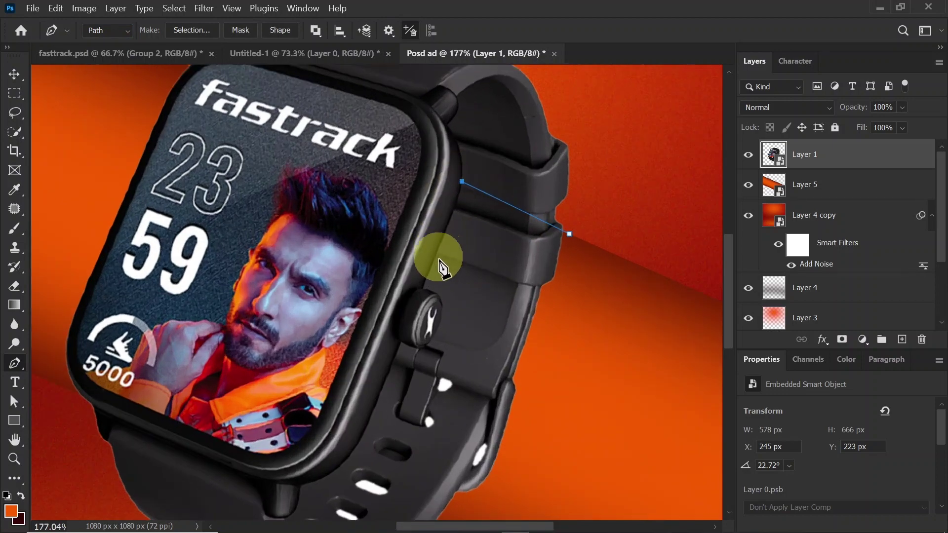
left_click_drag(431, 262, 431, 267)
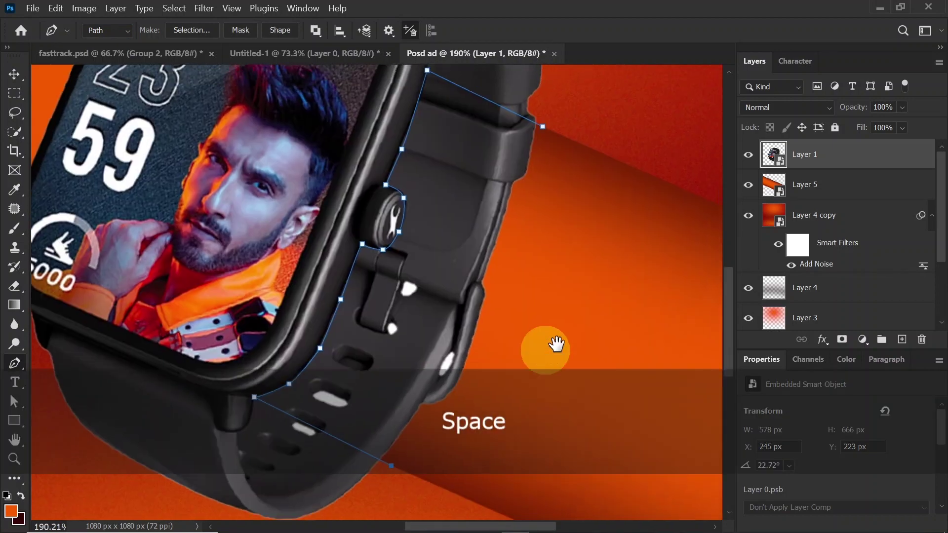
left_click_drag(554, 343, 534, 204)
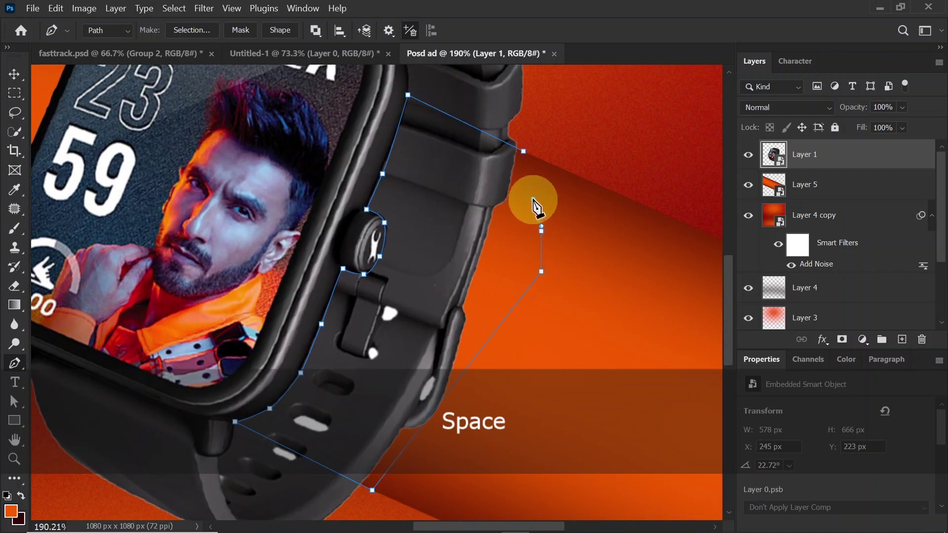
Undo the misplaced anchor points, close the path around the outside of the rear strap, and convert it to a selection
key("ctrl+z")
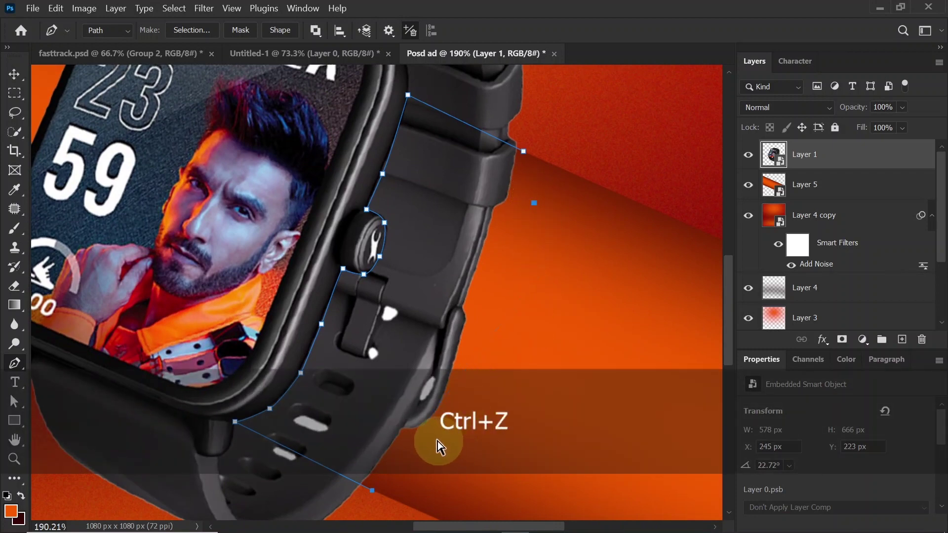
left_click(441, 476)
left_click(543, 338)
left_click(528, 232)
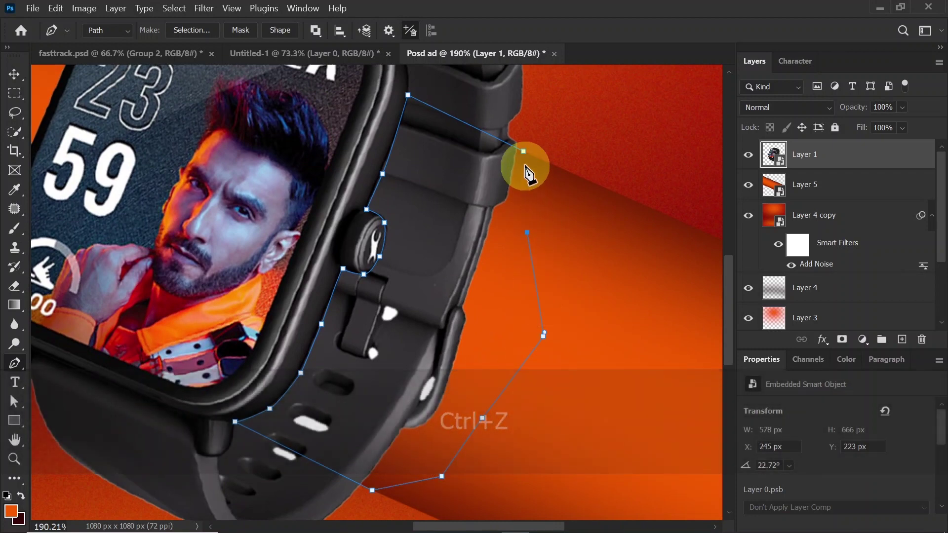
left_click(523, 151)
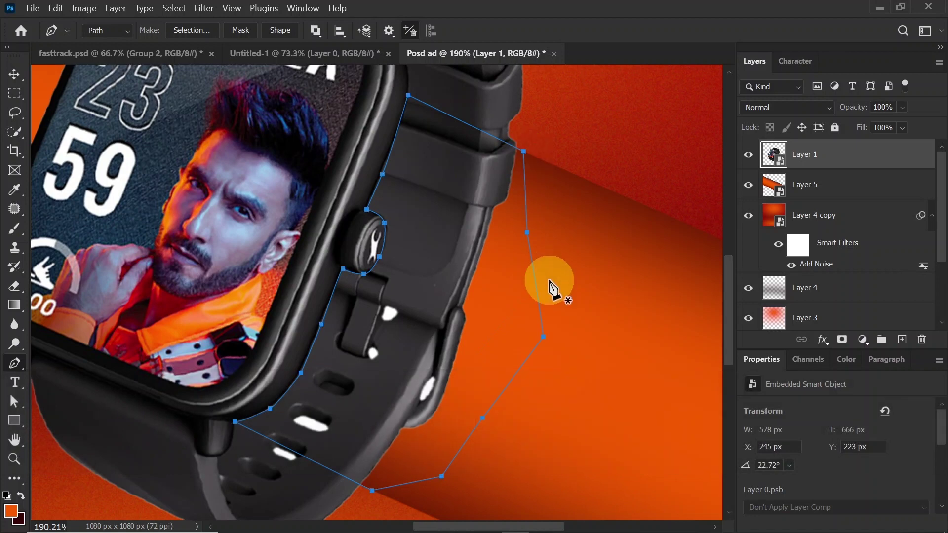
key("ctrl")
key("ctrl+Return")
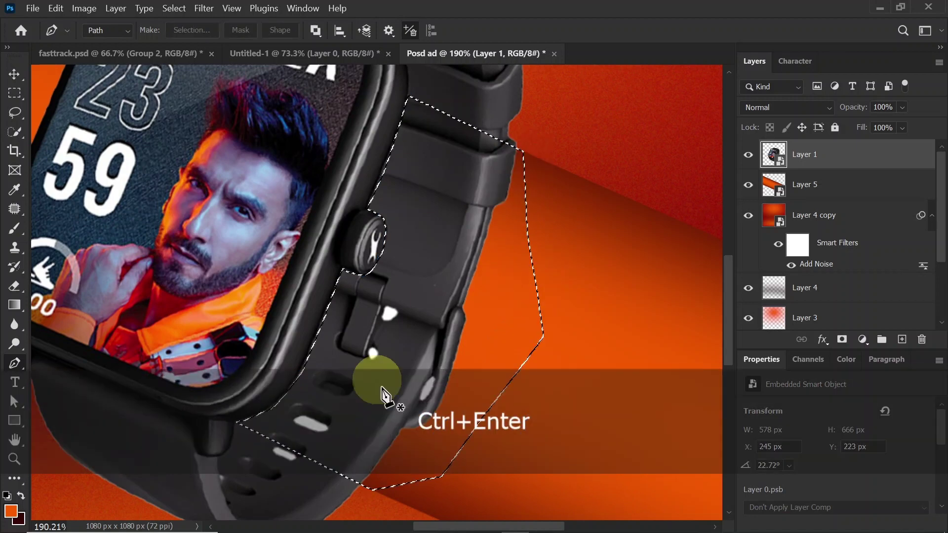
Add a layer mask to Layer 1 from the selection and invert it to hide the strap part crossing the band
key("ctrl+0")
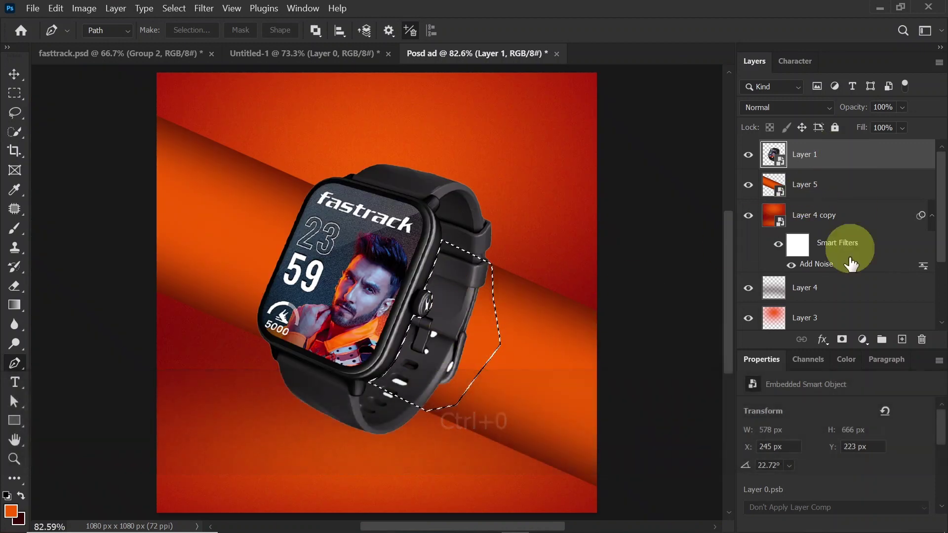
left_click(842, 340)
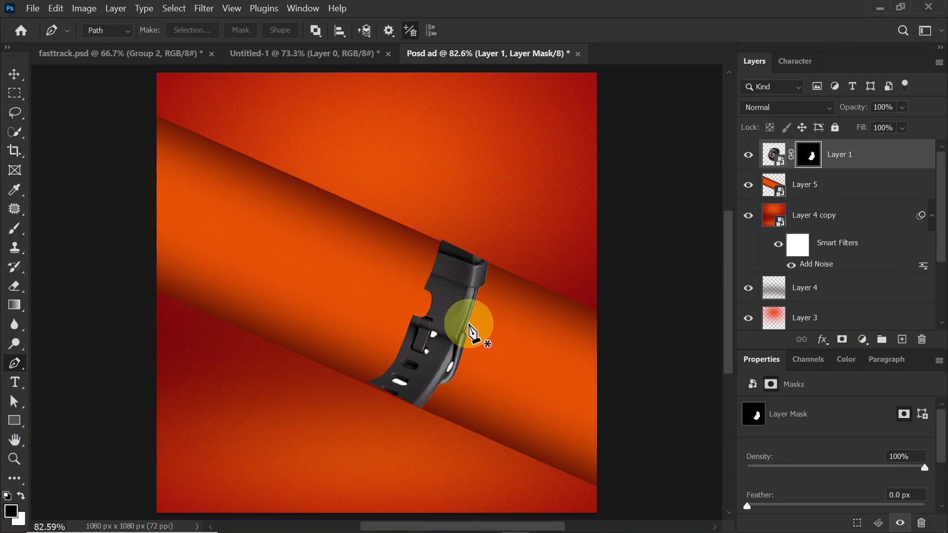
key("ctrl")
key("ctrl+i")
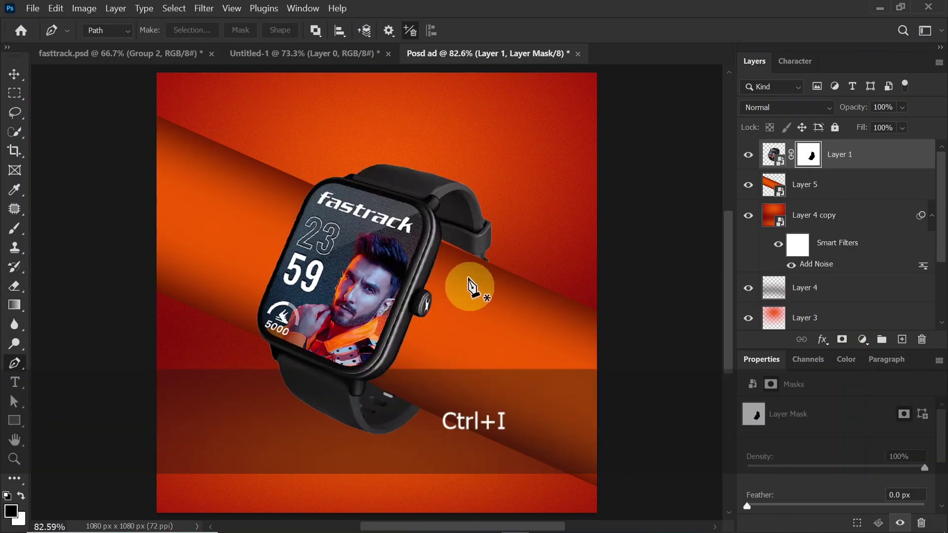
key("v")
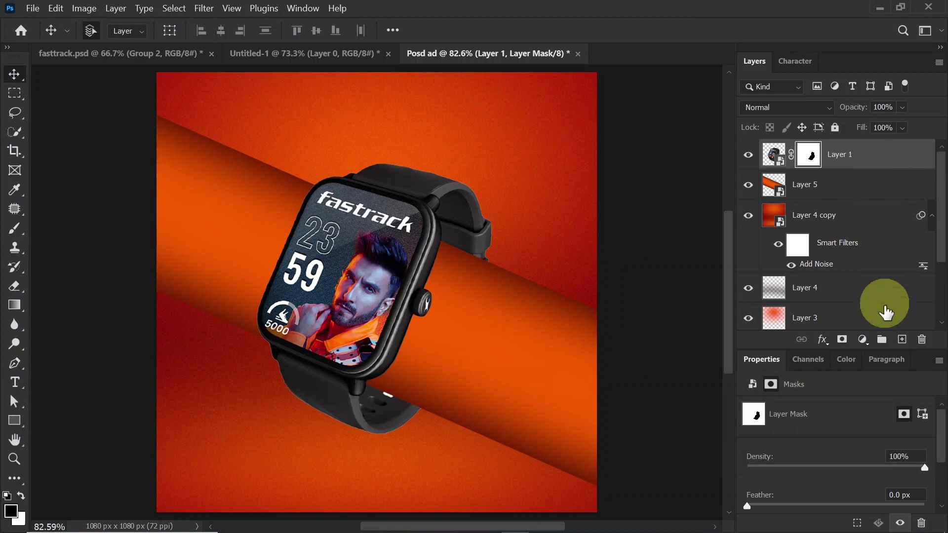
Add a new layer above the band's Layer 5 and set the foreground colour to near-black 0e0001
left_click(845, 190)
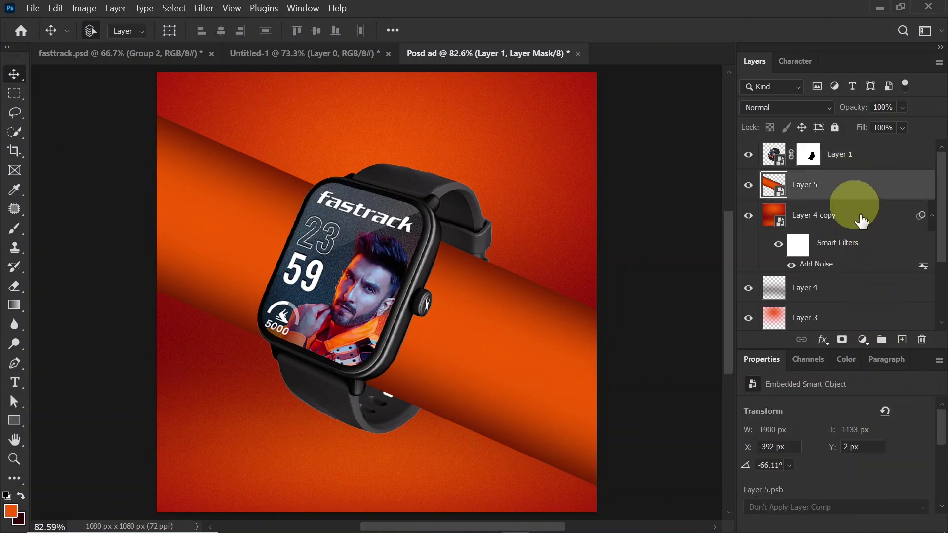
left_click(902, 340)
left_click(20, 496)
left_click(11, 512)
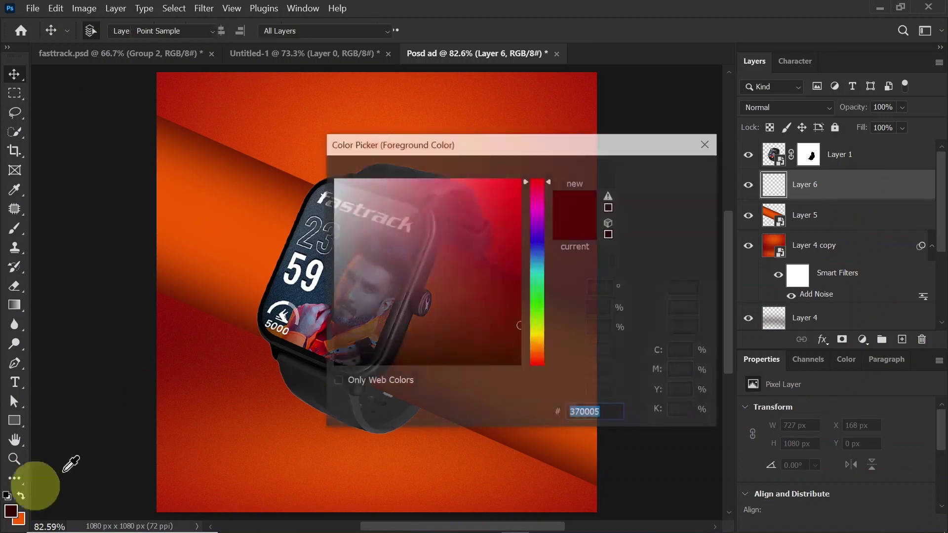
left_click_drag(526, 328, 523, 339)
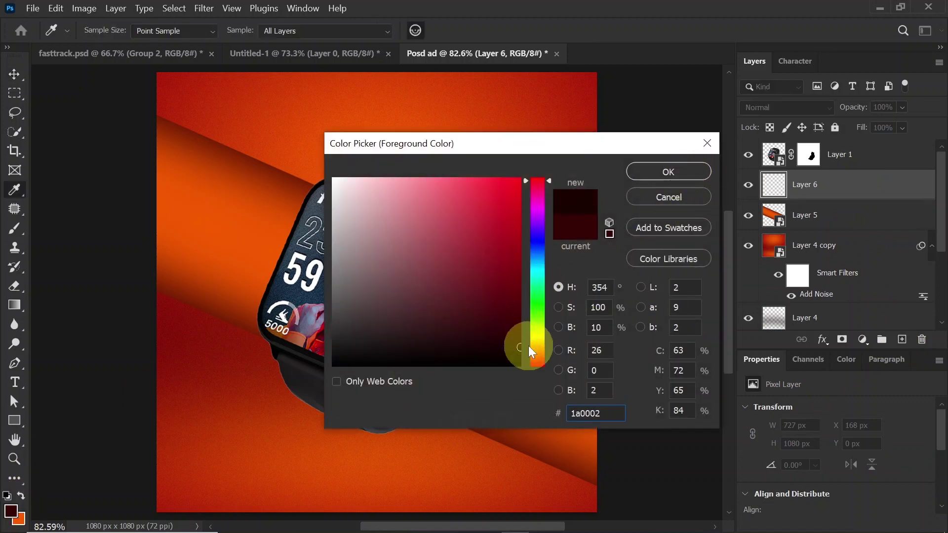
left_click_drag(521, 347, 519, 356)
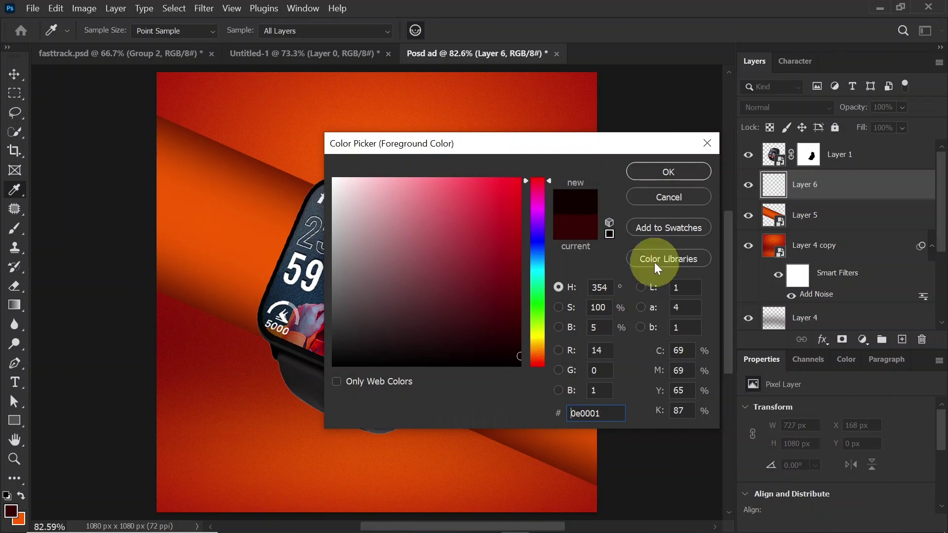
left_click(676, 176)
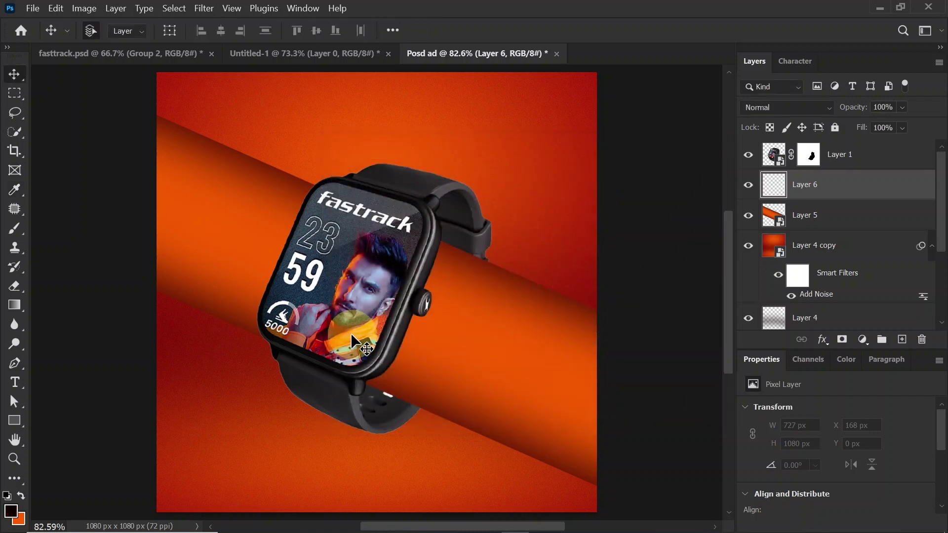
With a 175 px Soft Round brush, paint a shadow behind the watch's crown side, then another on a new layer behind the opposite side
left_click(14, 229)
left_click(94, 30)
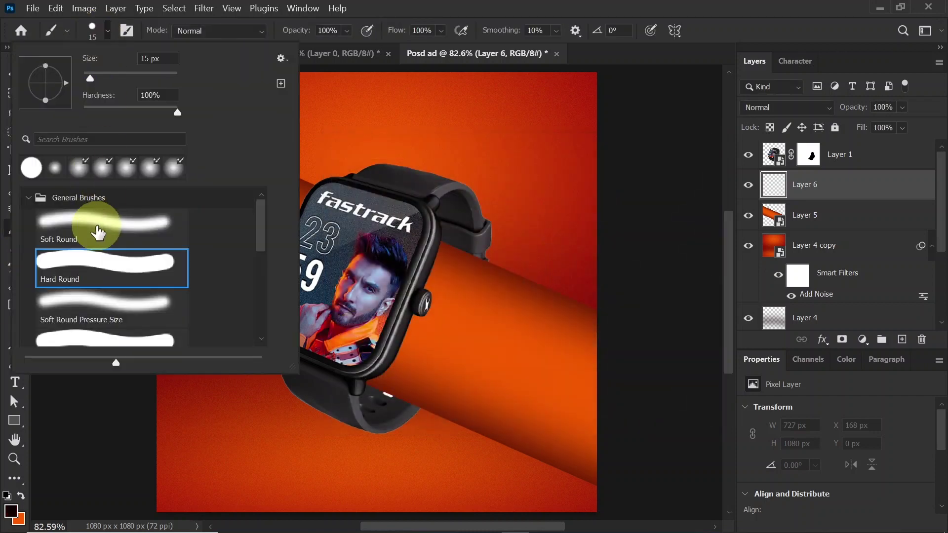
left_click(99, 232)
left_click(108, 31)
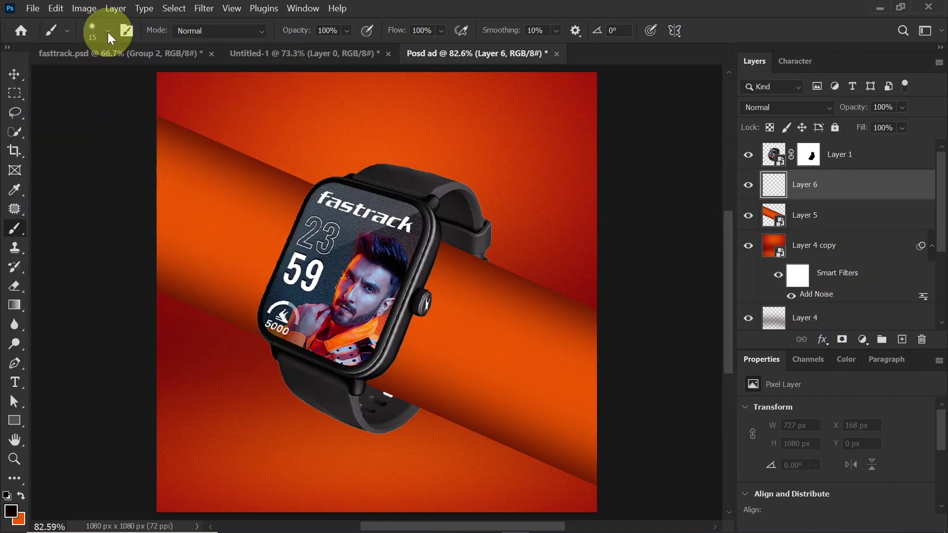
key("bracketright")
key("bracketright")
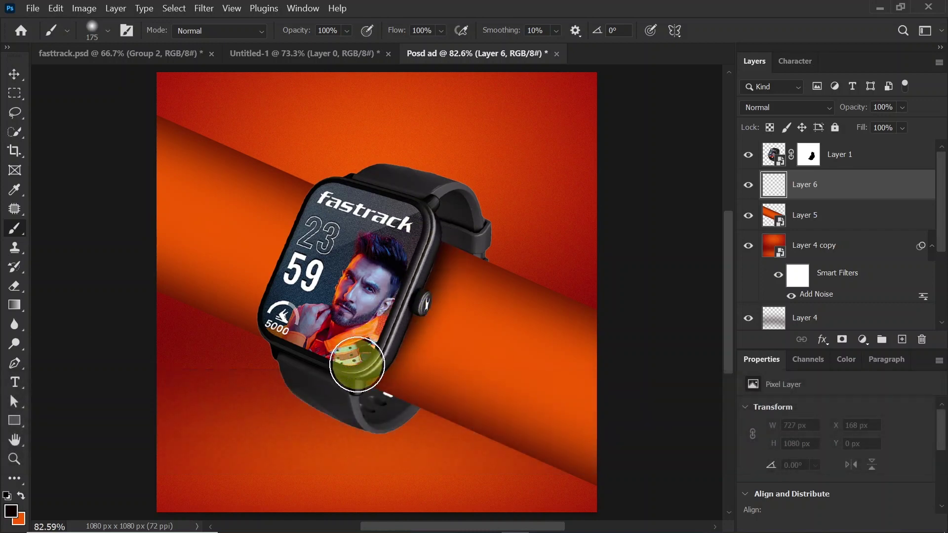
left_click_drag(352, 369, 352, 367)
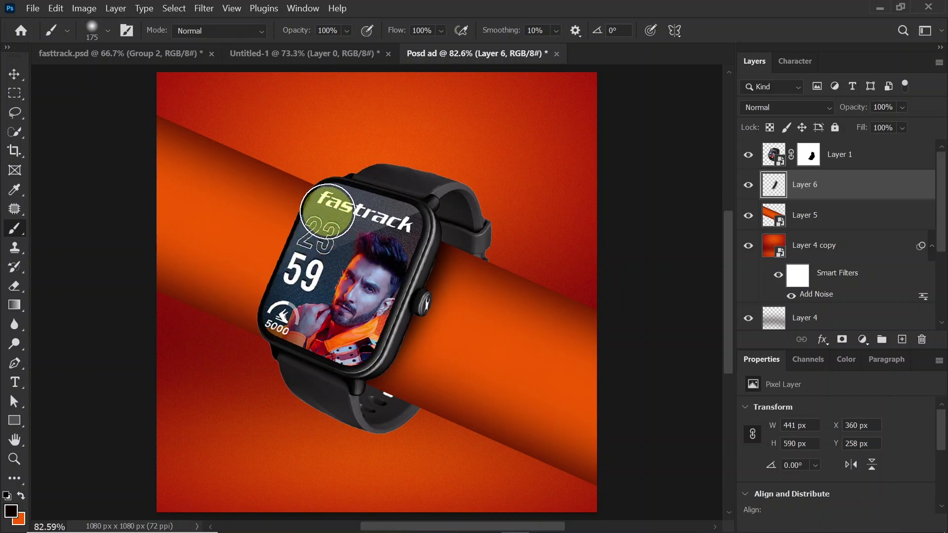
left_click(901, 339)
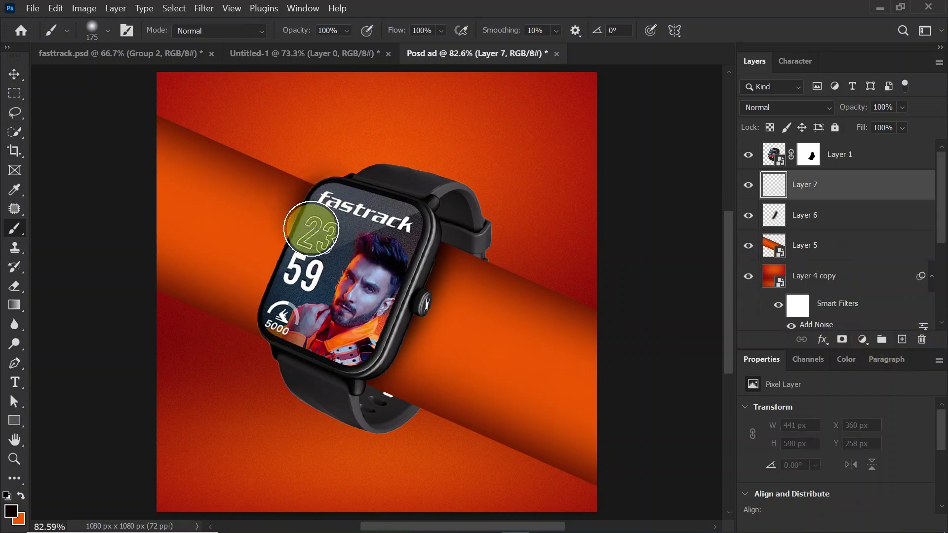
left_click_drag(283, 327, 311, 349)
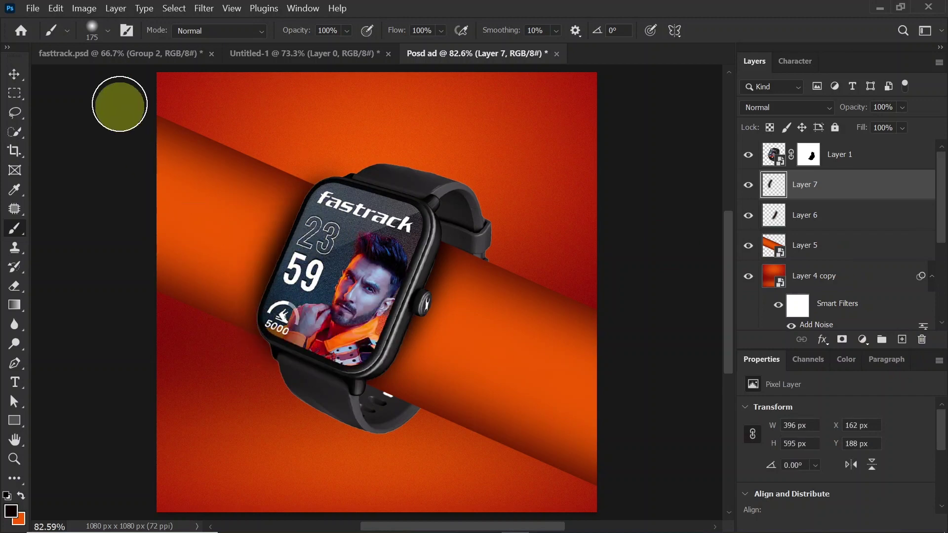
Set the fill of both shadow layers, Layer 6 and Layer 7, to 80%
left_click(14, 74)
left_click(850, 224, "ctrl")
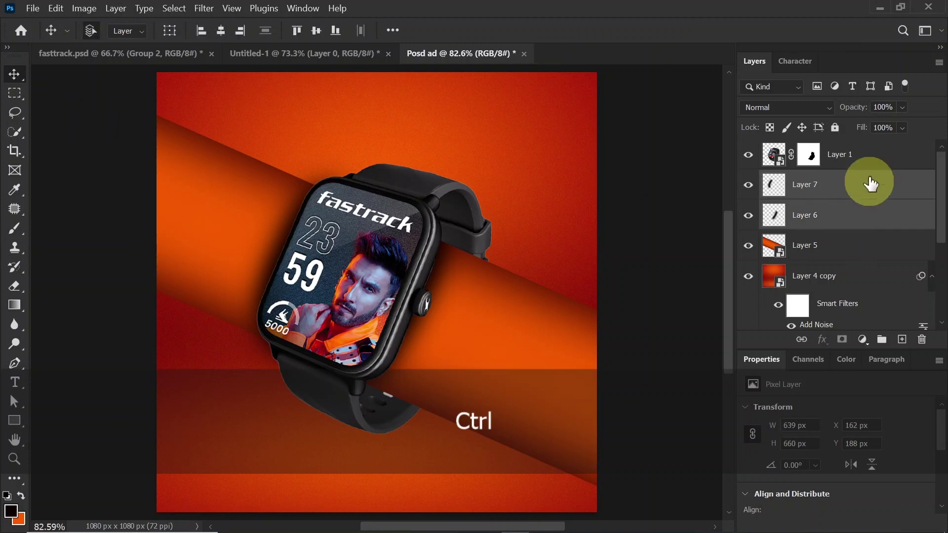
left_click(904, 128)
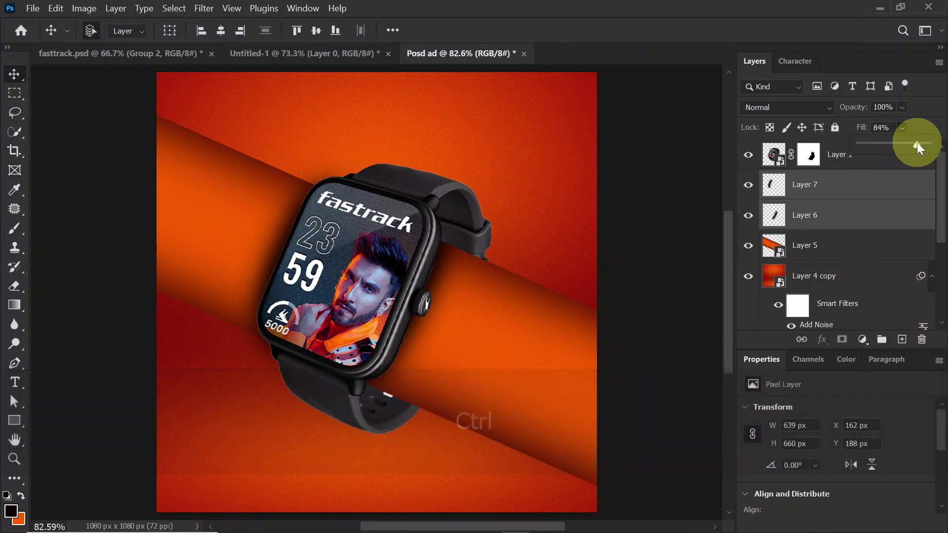
left_click_drag(917, 142, 912, 142)
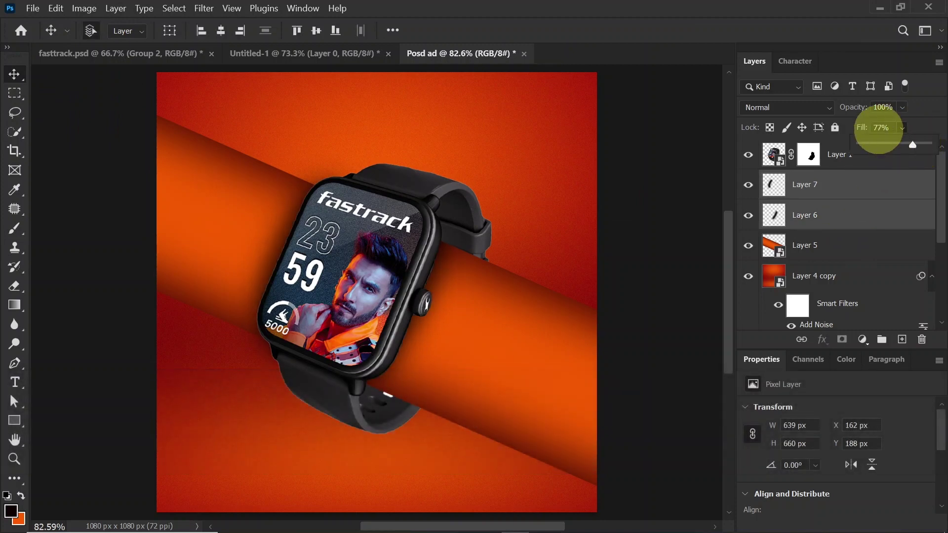
type("80")
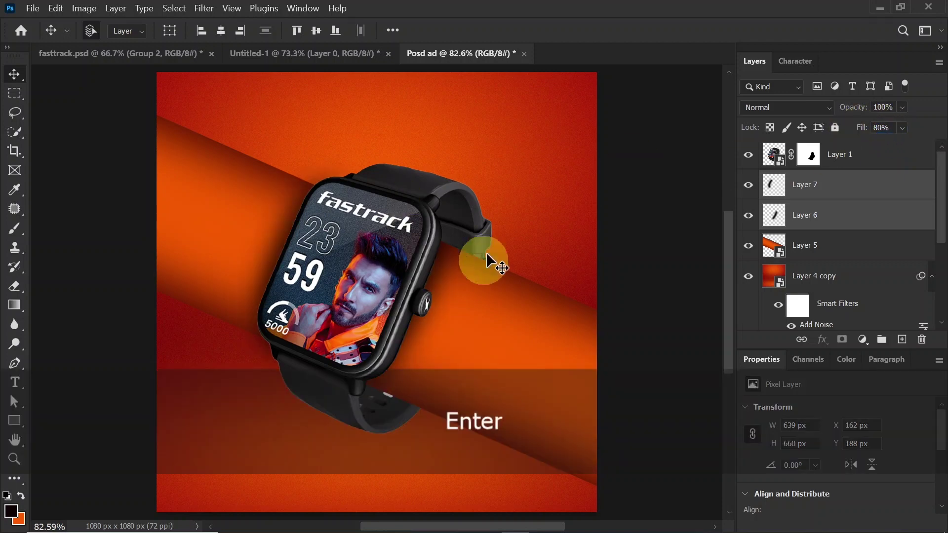
Group the layers from Layer 4 copy down to Color Fill 1, leaving out Background, and lock the group
scroll(338, 334, "down", 2)
left_click(212, 392)
left_click(553, 175)
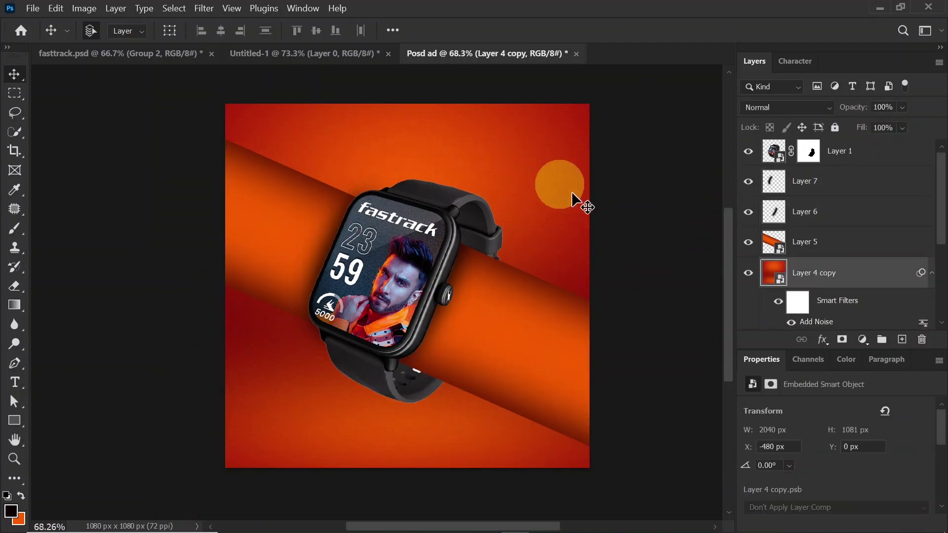
left_click_drag(943, 220, 868, 313)
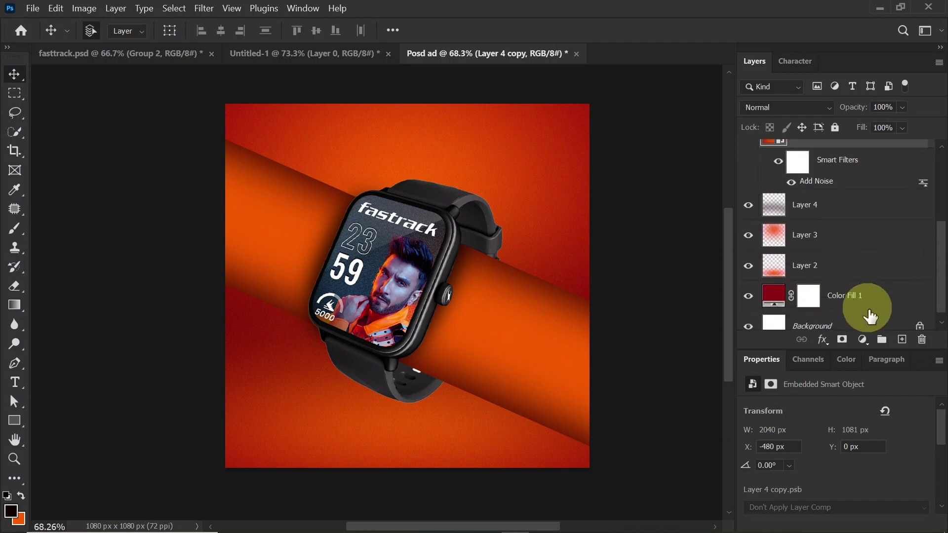
left_click(869, 324, "shift")
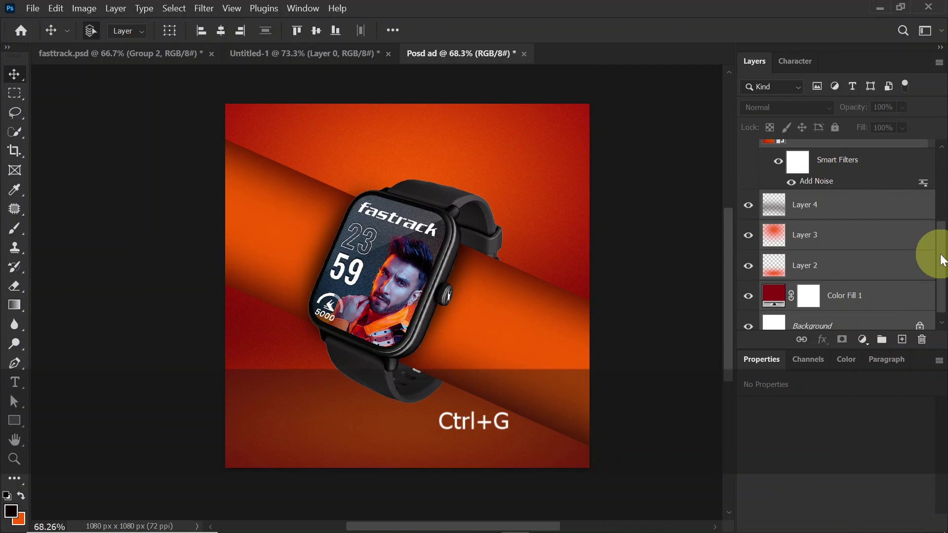
mouse_move(943, 254)
left_mouse_down()
mouse_move(942, 286)
mouse_move(944, 254)
left_mouse_up()
left_click(861, 321, "ctrl")
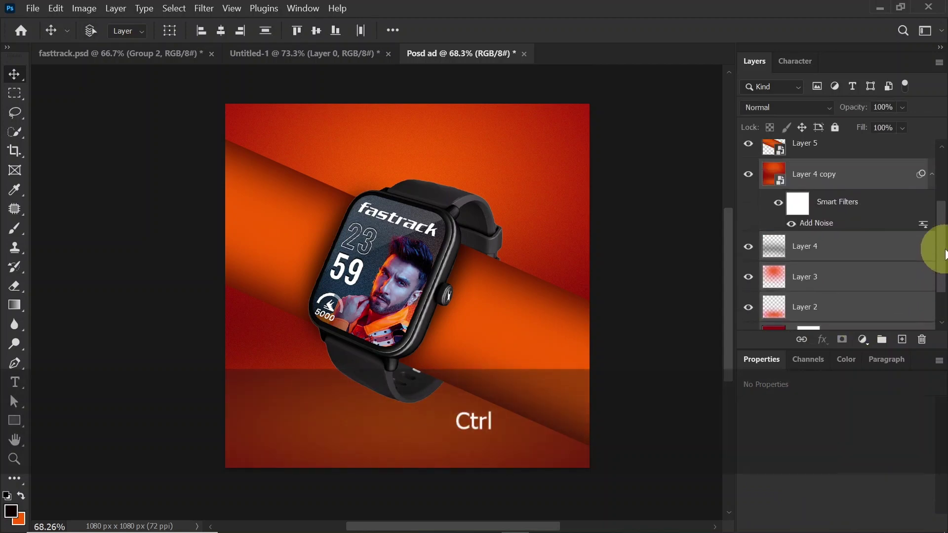
key("ctrl+g")
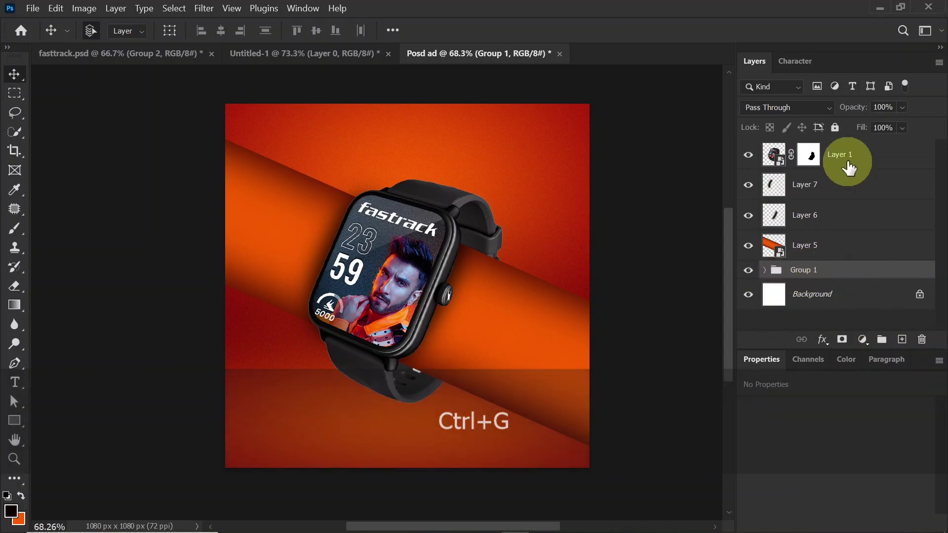
left_click(835, 128)
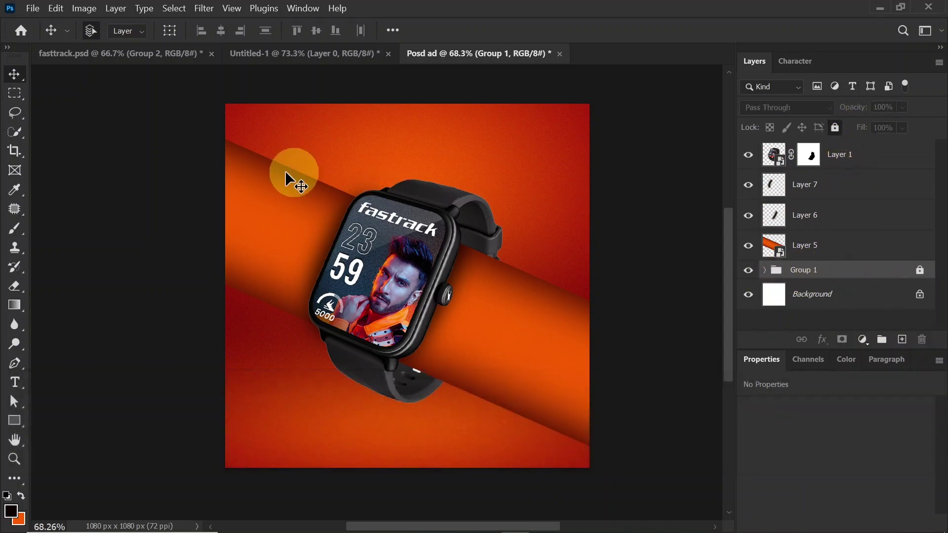
Rotate the watch, its shadows and the band together counterclockwise so the band slopes up to the right at -119.46°, enlarging them to about 106%
left_click_drag(159, 110, 614, 447)
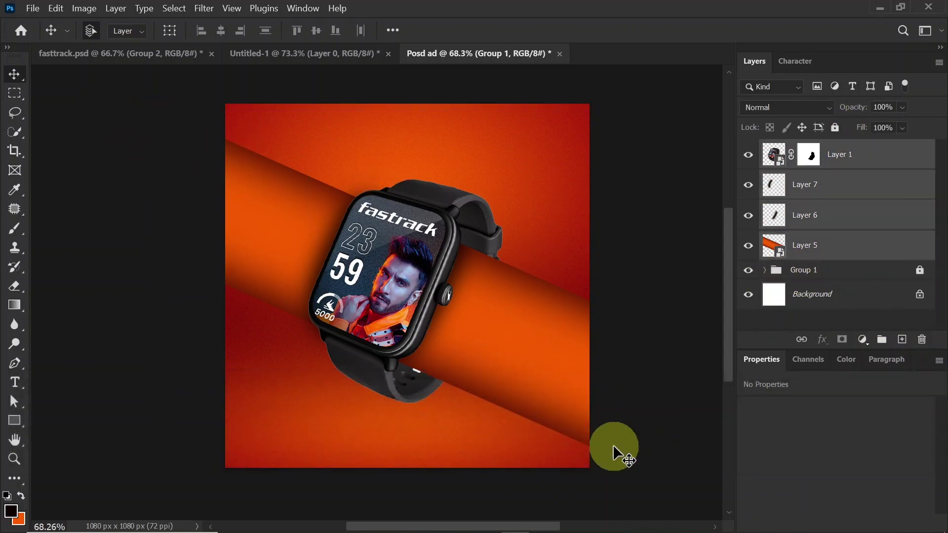
key("ctrl+t")
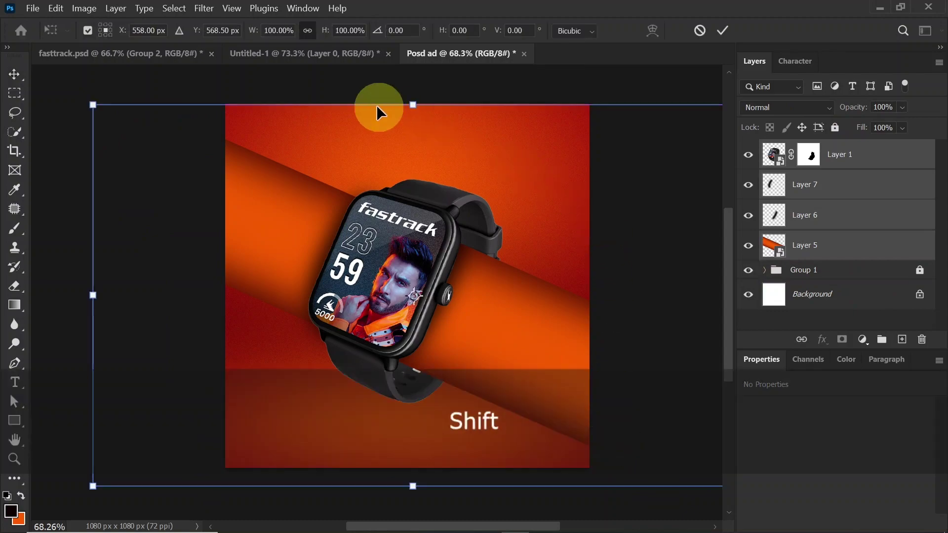
left_click_drag(353, 91, 248, 214)
left_click_drag(576, 388, 599, 414)
mouse_move(541, 337)
left_mouse_down()
mouse_move(532, 342)
mouse_move(532, 334)
left_mouse_up()
key("Return")
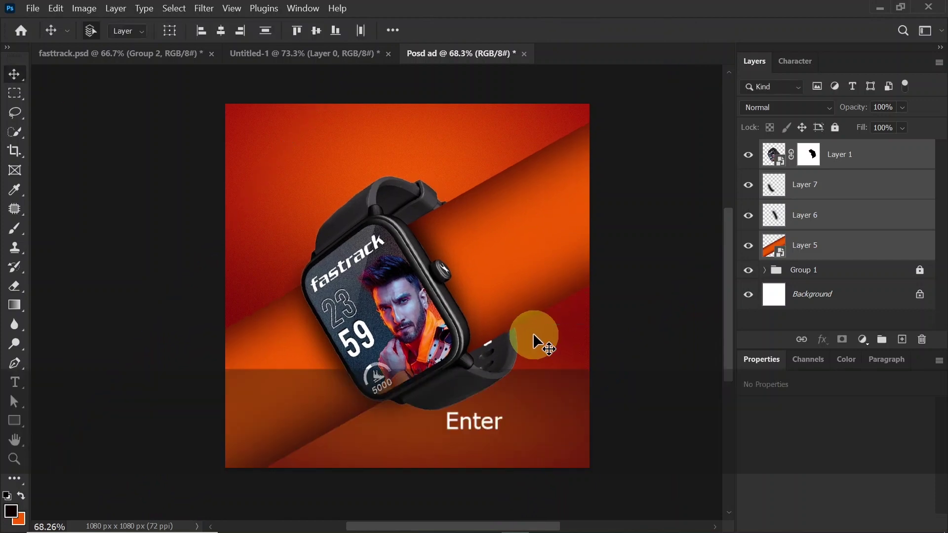
Duplicate the band, shrink the copy to a thin strip, rotate it to -76.88° and place it across the canvas's upper edge
left_click(677, 349)
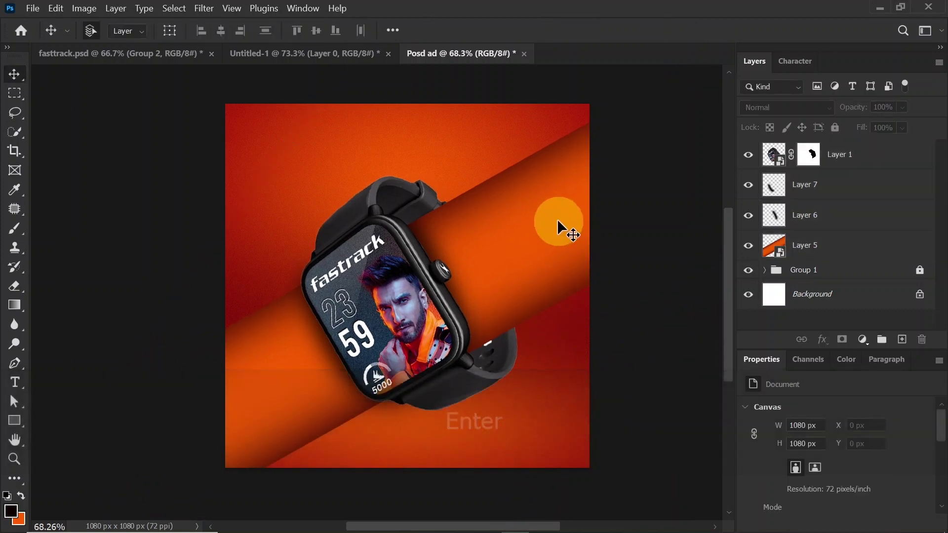
left_click(560, 233)
left_click_drag(548, 252, 519, 208)
key("ctrl+t")
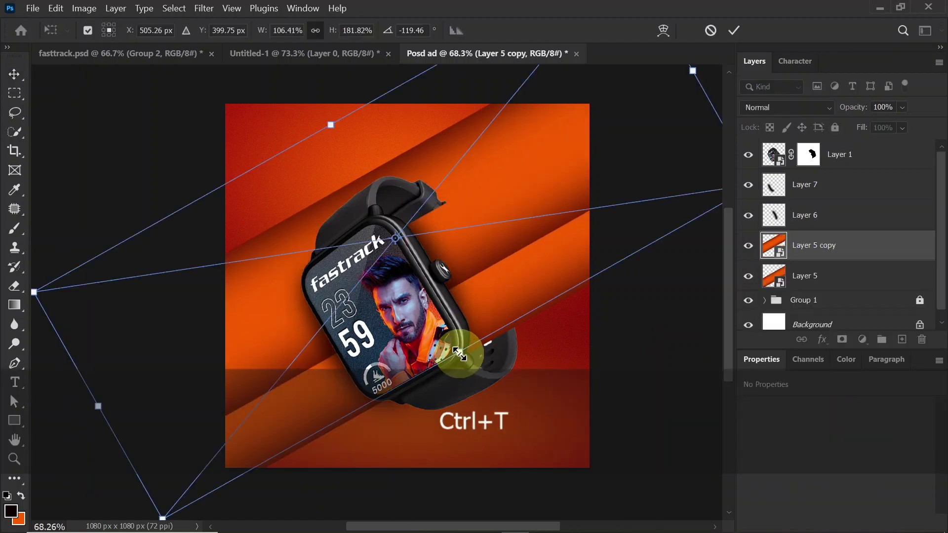
left_click_drag(459, 354, 364, 169)
left_click_drag(623, 175, 613, 279)
left_click_drag(518, 195, 535, 165)
key("Return")
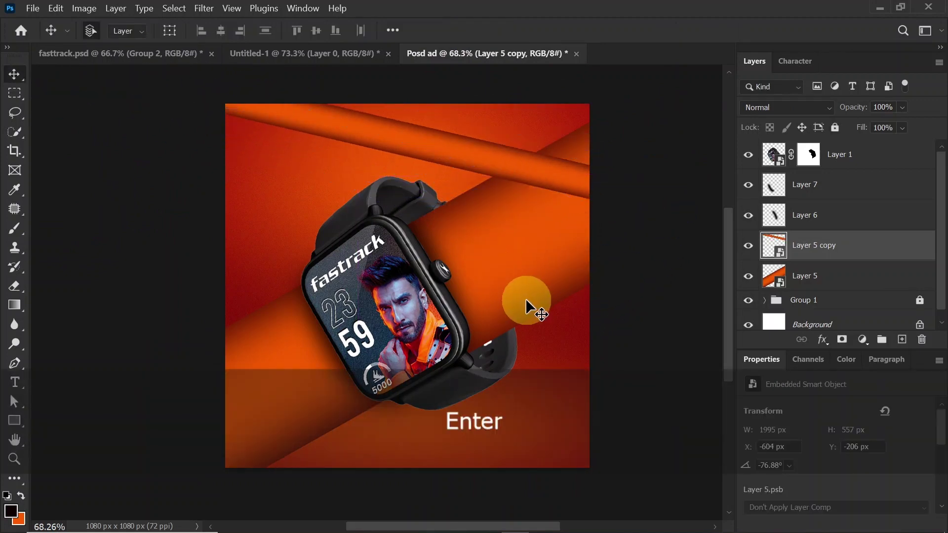
Move the thin strip below Layer 5 in the layer order and duplicate it across the canvas's lower part
left_click_drag(881, 248, 878, 285)
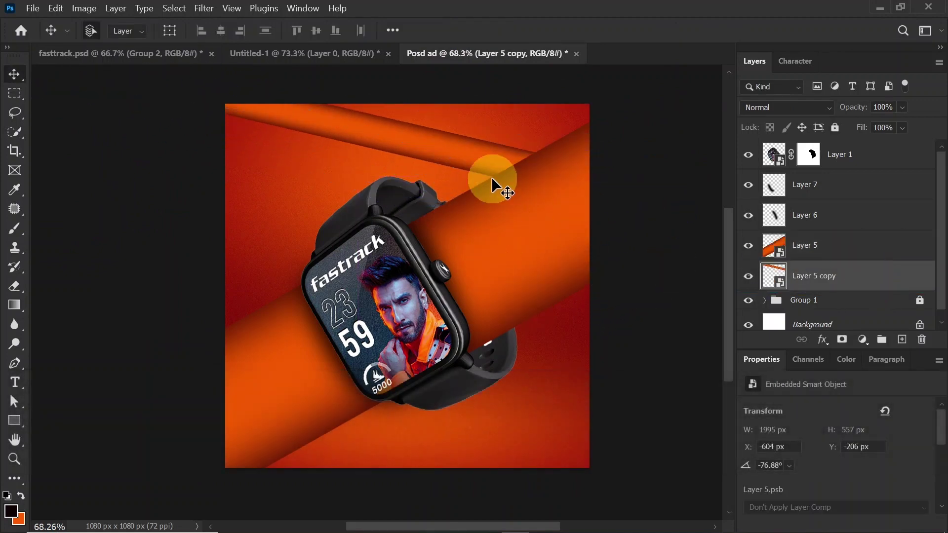
left_click_drag(474, 163, 433, 443, "alt")
Scale the watch, its shadows and the main band together to about 93.61% and reposition them near the canvas centre
left_click(407, 292)
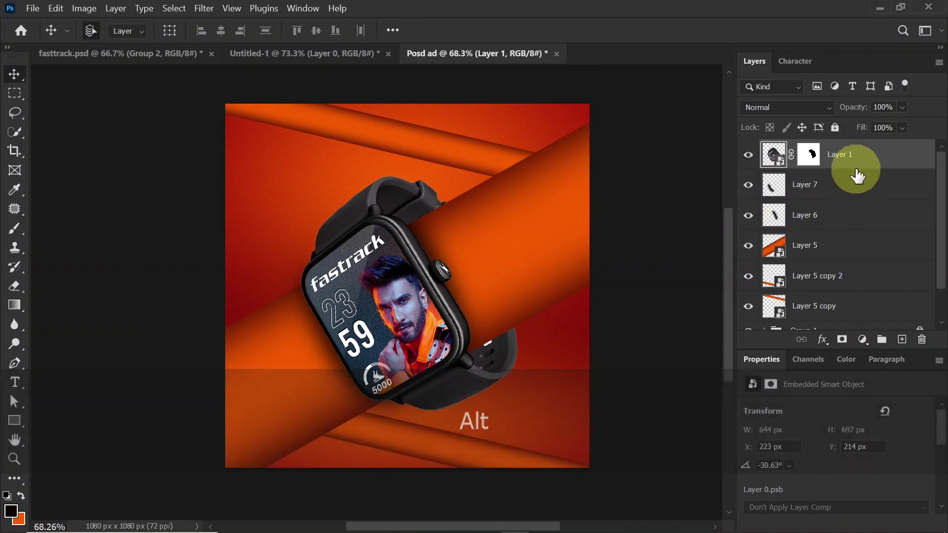
left_click(831, 251, "shift")
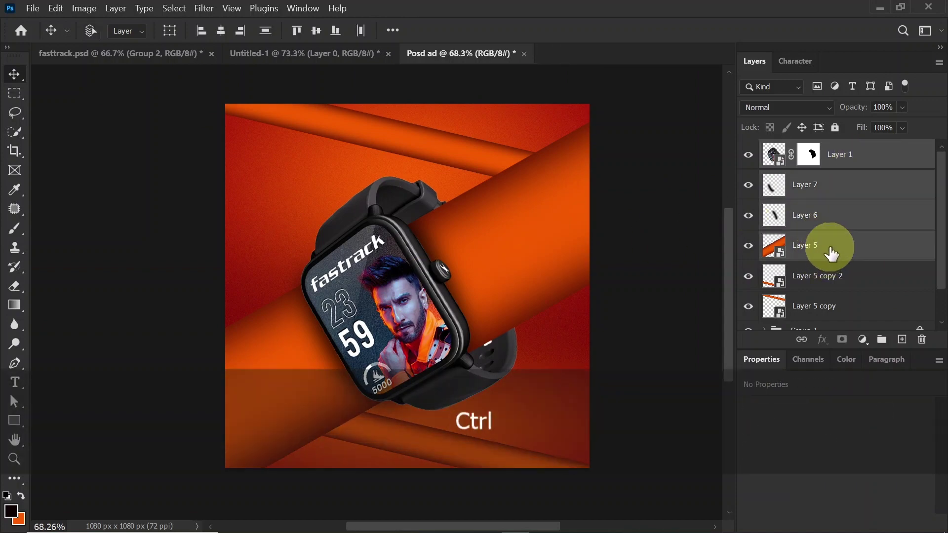
key("ctrl+t")
left_click_drag(82, 299, 129, 299)
mouse_move(396, 275)
left_mouse_down()
mouse_move(419, 280)
mouse_move(408, 272)
left_mouse_up()
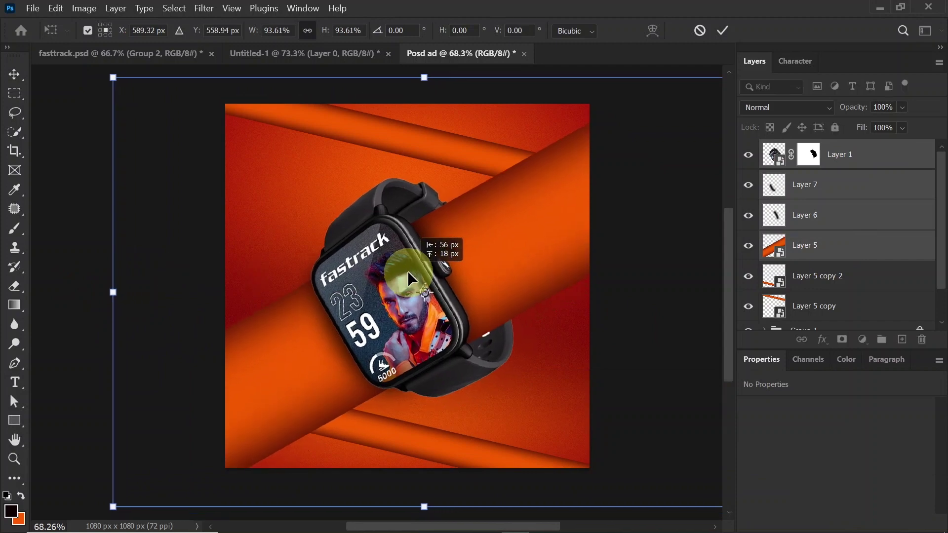
key("Return")
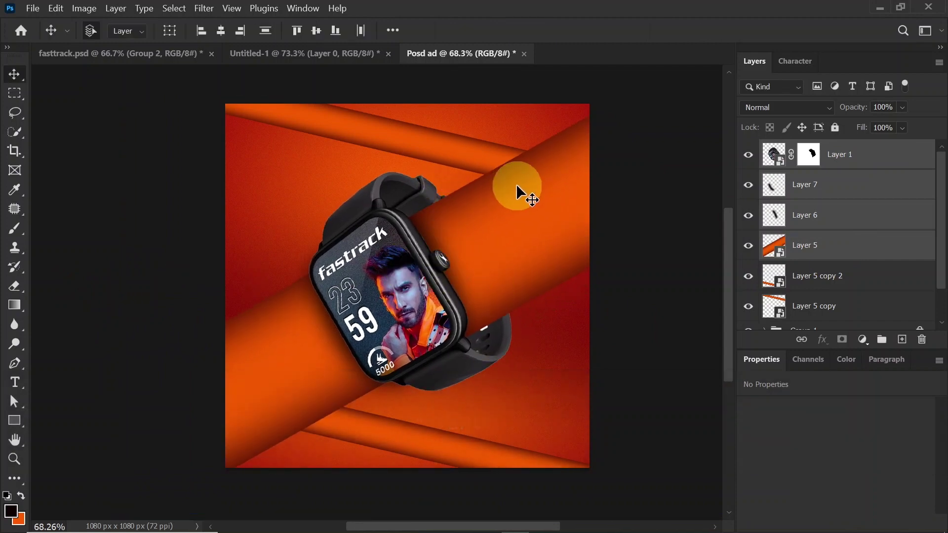
Add a new empty layer and place it between Layer 5 copy and Group 1
left_click(856, 248)
scroll(846, 281, "down", 1)
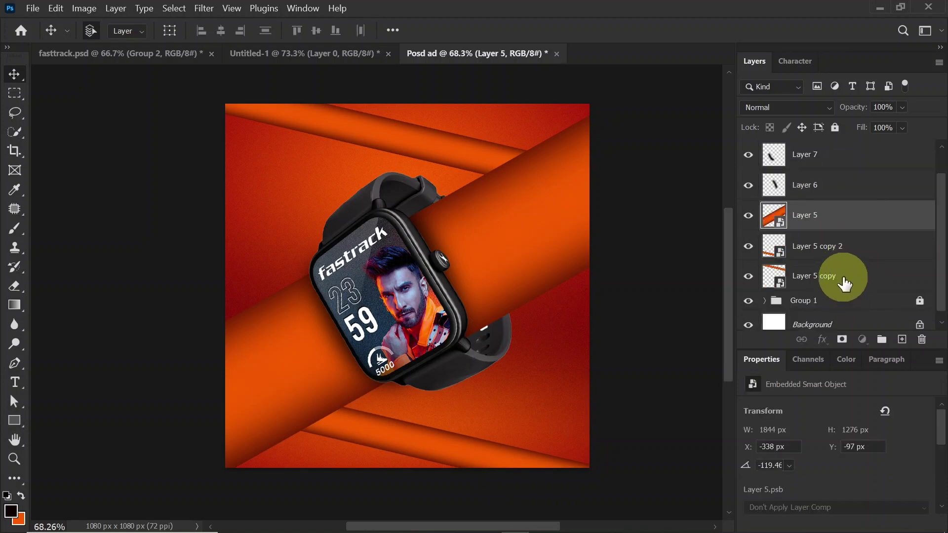
left_click(845, 282)
left_click(860, 302)
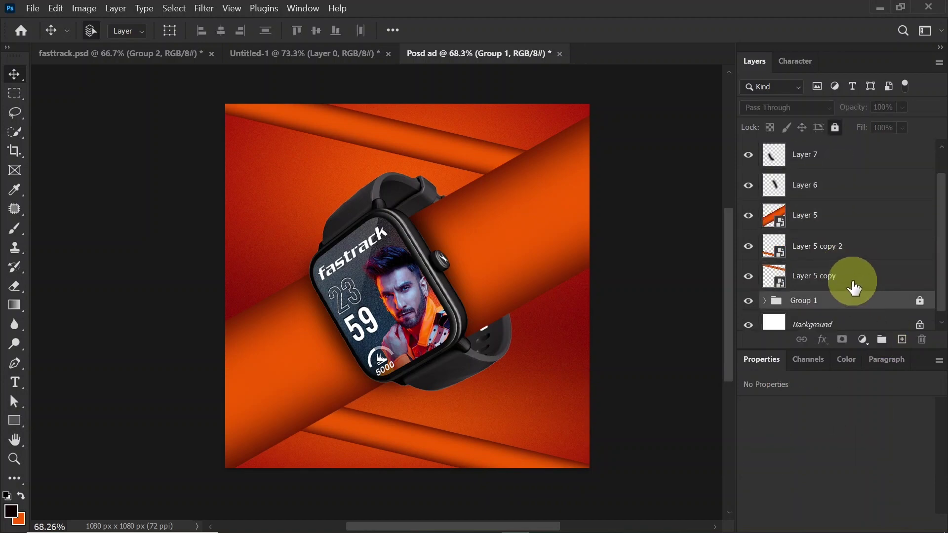
left_click(851, 283)
left_click(903, 340)
left_click_drag(889, 278, 863, 274)
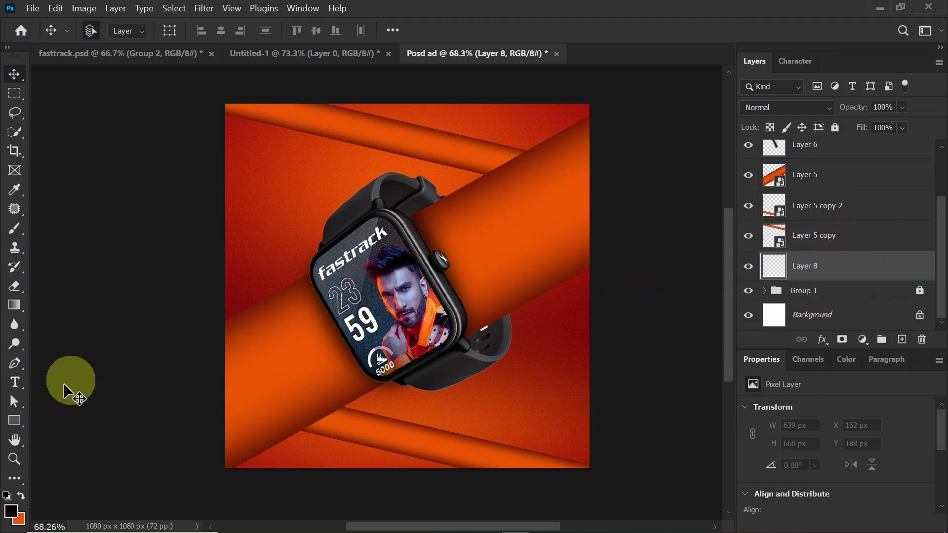
Brush a soft 175 px black shadow on Layer 8 where the upper strip meets the main band, and move the layer directly below Layer 5
left_click(14, 228)
mouse_move(491, 194)
left_mouse_down()
mouse_move(505, 173)
mouse_move(525, 171)
left_mouse_up()
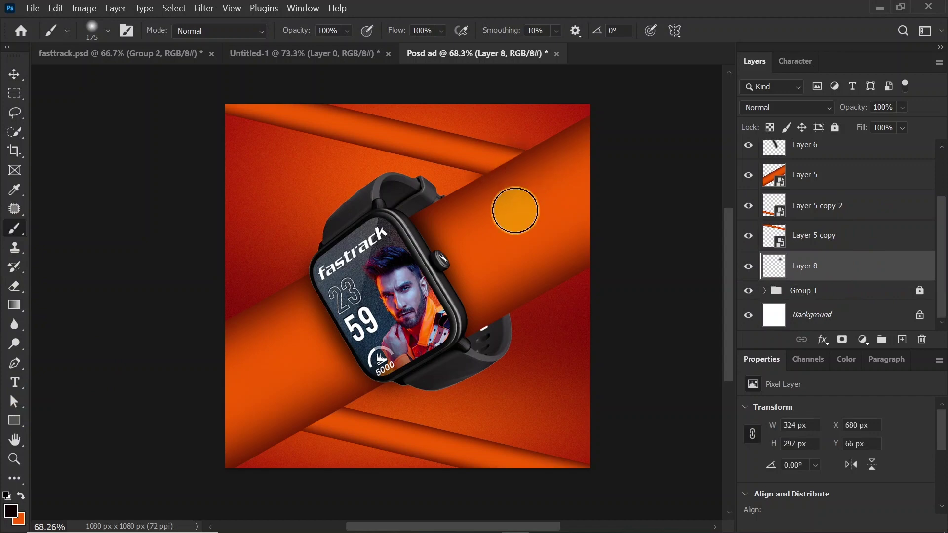
left_click_drag(848, 271, 838, 202)
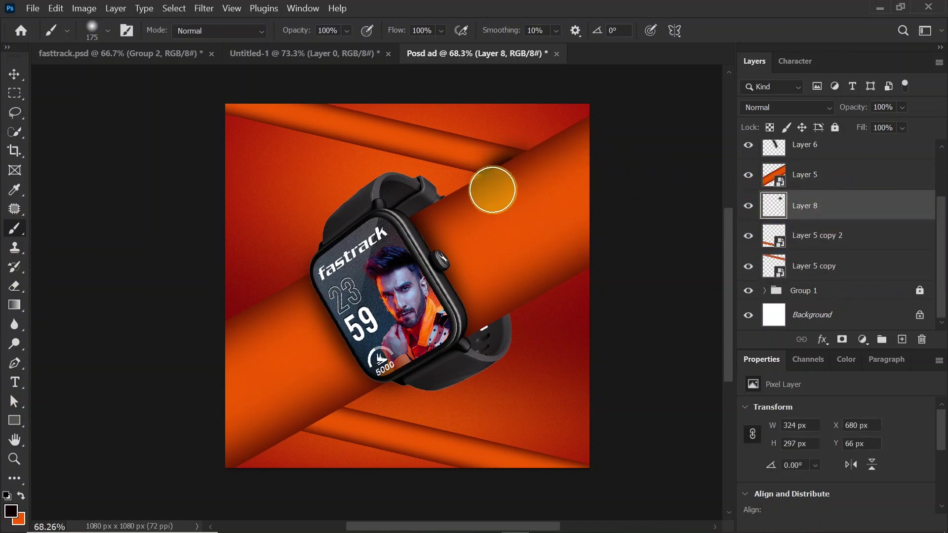
Brush black shadows where the upper and lower thin strips meet the main band, and reduce Layer 8's opacity to 59%
left_click_drag(492, 190, 535, 167)
mouse_move(387, 410)
left_mouse_down()
mouse_move(324, 406)
mouse_move(298, 417)
mouse_move(291, 432)
left_mouse_up()
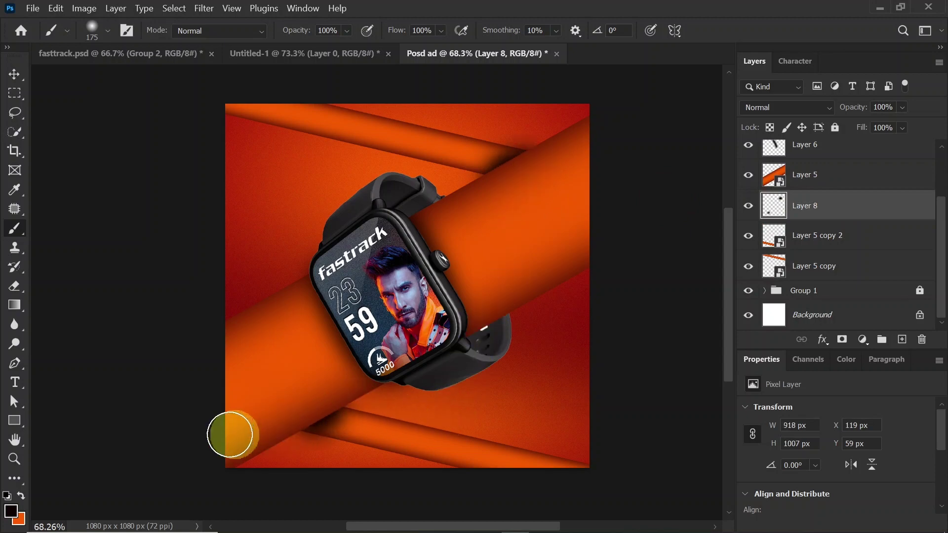
left_click(903, 108)
left_click_drag(923, 122, 900, 122)
key("v")
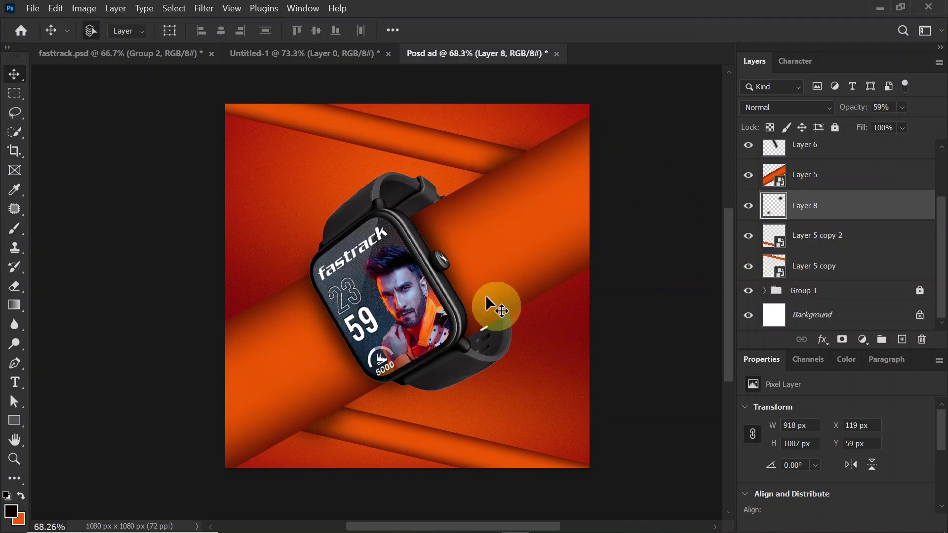
Stamp all visible layers into a new merged layer above Layer 1
scroll(932, 203, "up", 3)
left_click(838, 160)
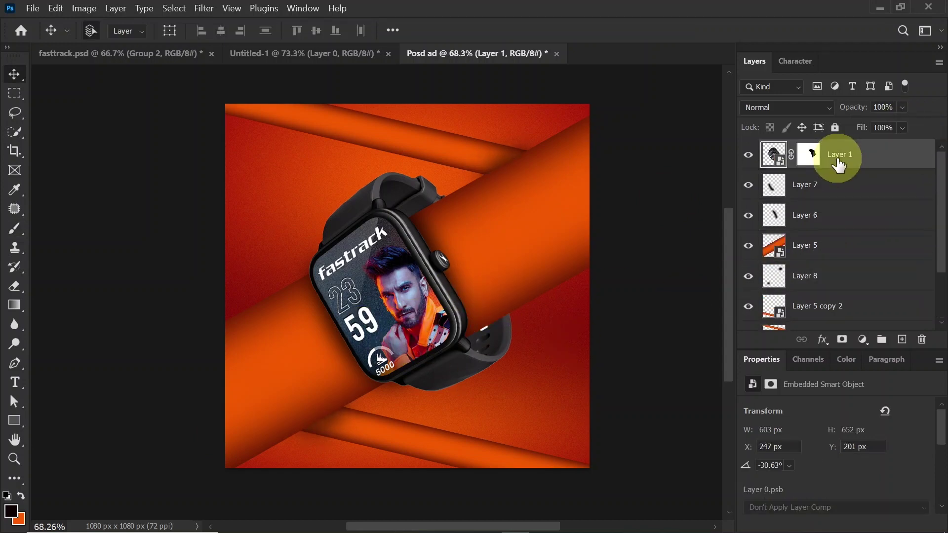
key("ctrl")
key("ctrl+shift+alt+e")
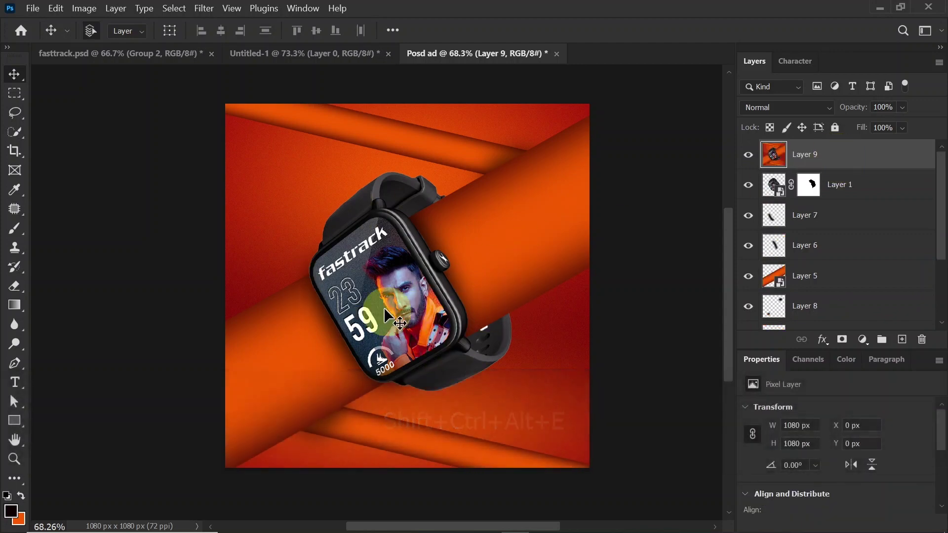
Apply the Camera Raw Filter to the merged layer with Texture +21, Clarity +20, Vignette -13 and Grain 3
left_click(204, 8)
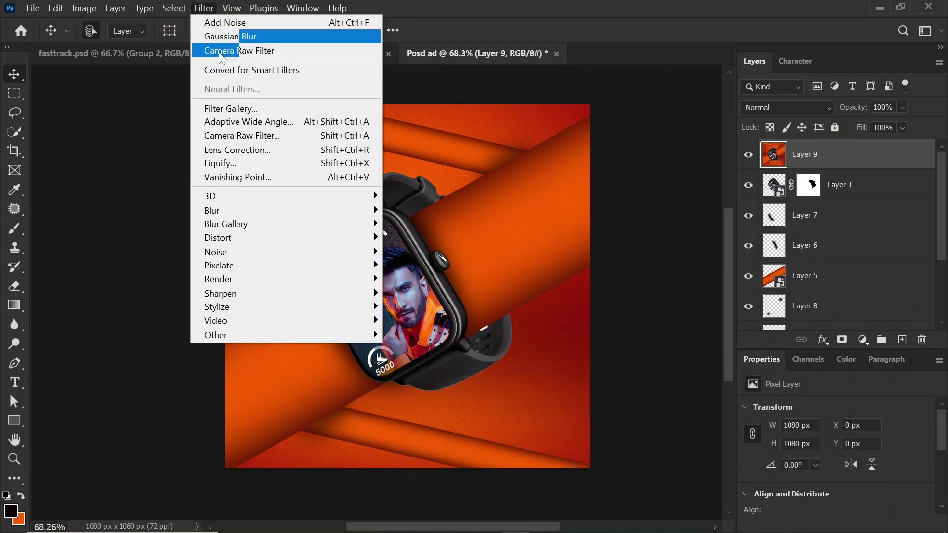
left_click(232, 141)
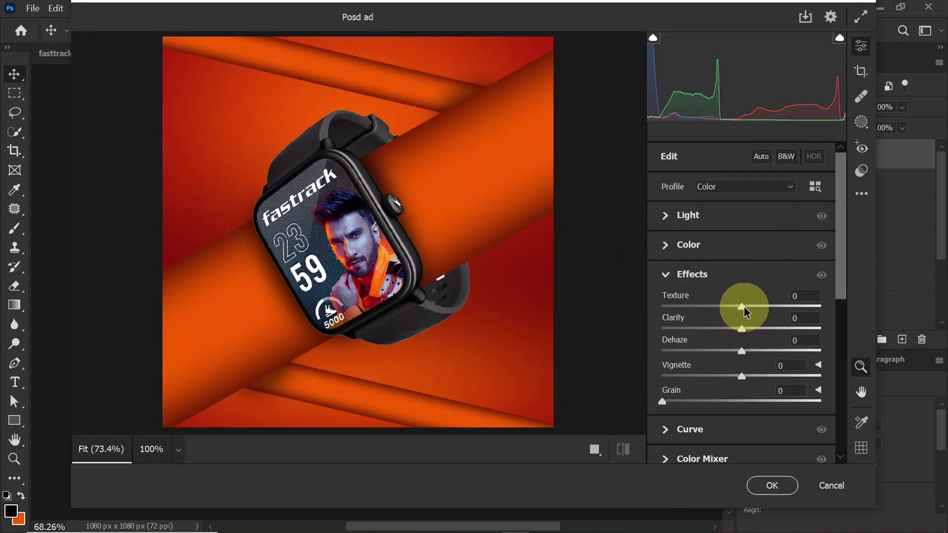
left_click_drag(742, 308, 757, 330)
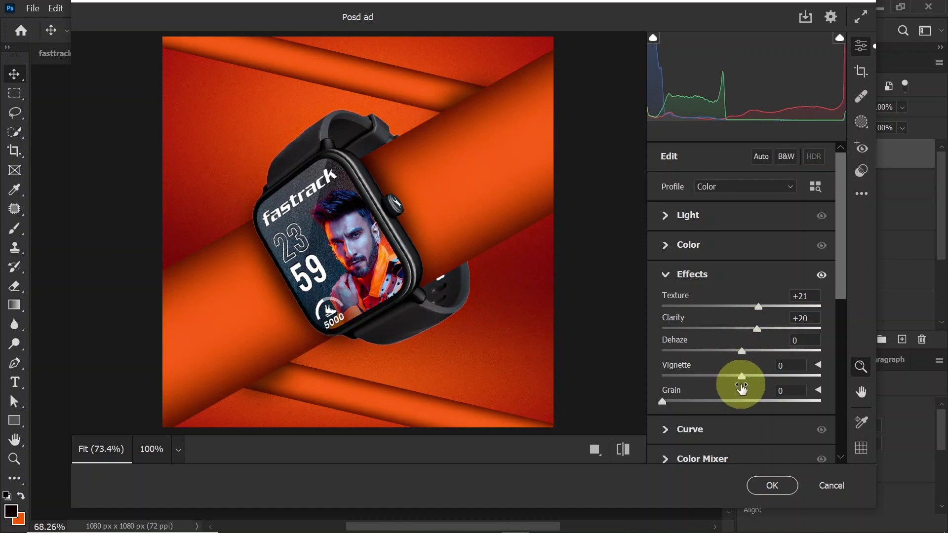
left_click_drag(743, 378, 736, 379)
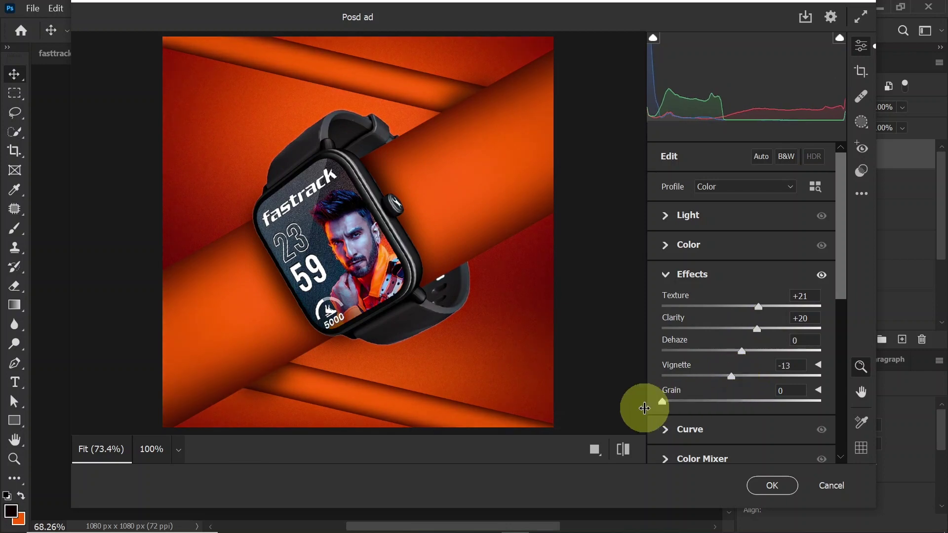
left_click_drag(660, 404, 666, 408)
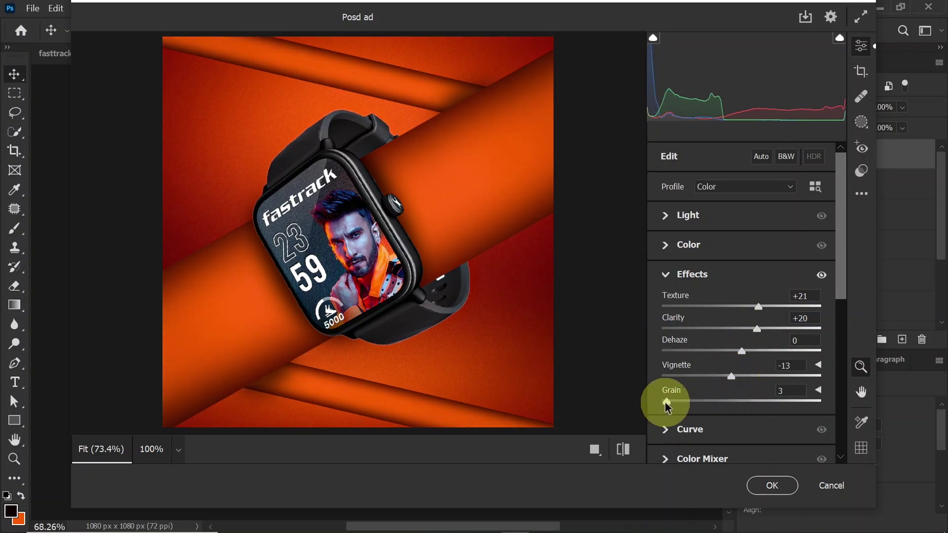
left_click(773, 486)
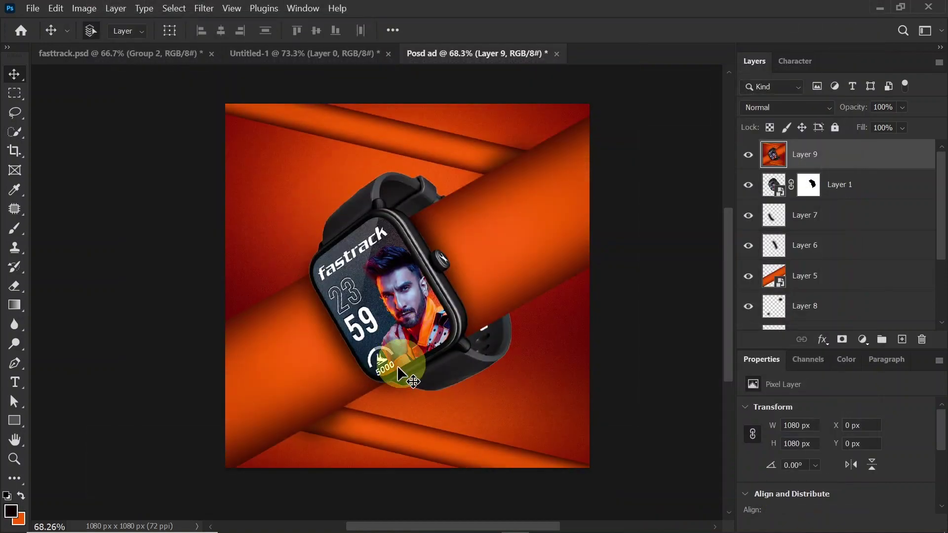
Apply a Brightness/Contrast adjustment to the merged layer with brightness 6 and contrast 15
left_click(89, 12)
mouse_move(101, 42)
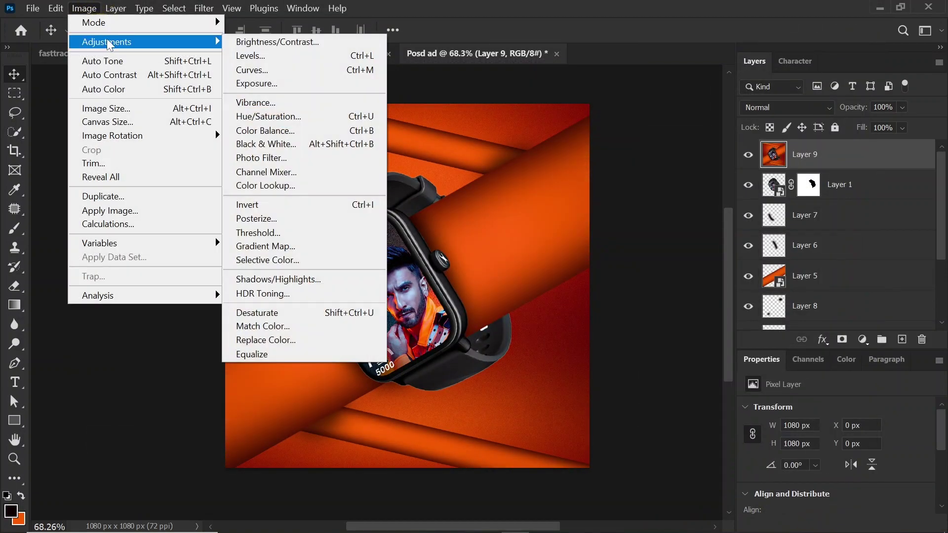
left_click(290, 41)
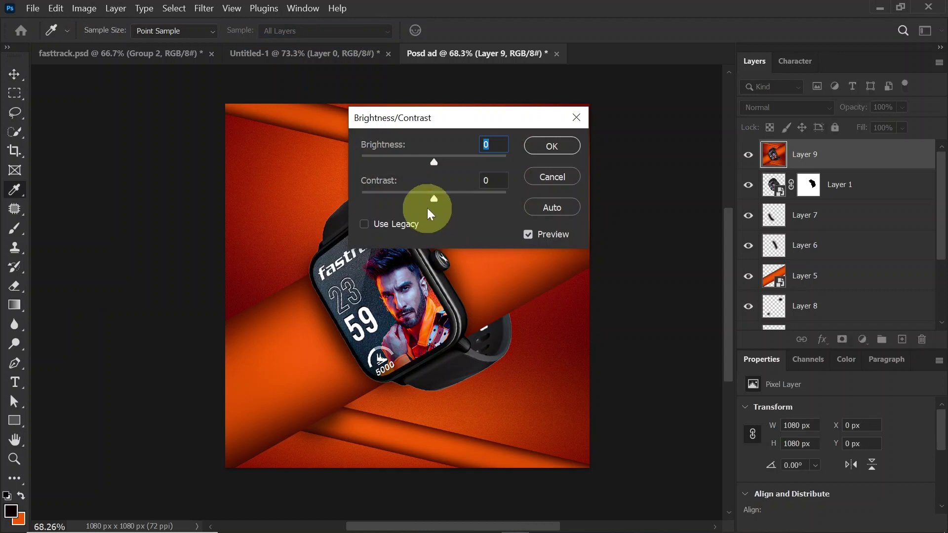
left_click_drag(433, 199, 442, 197)
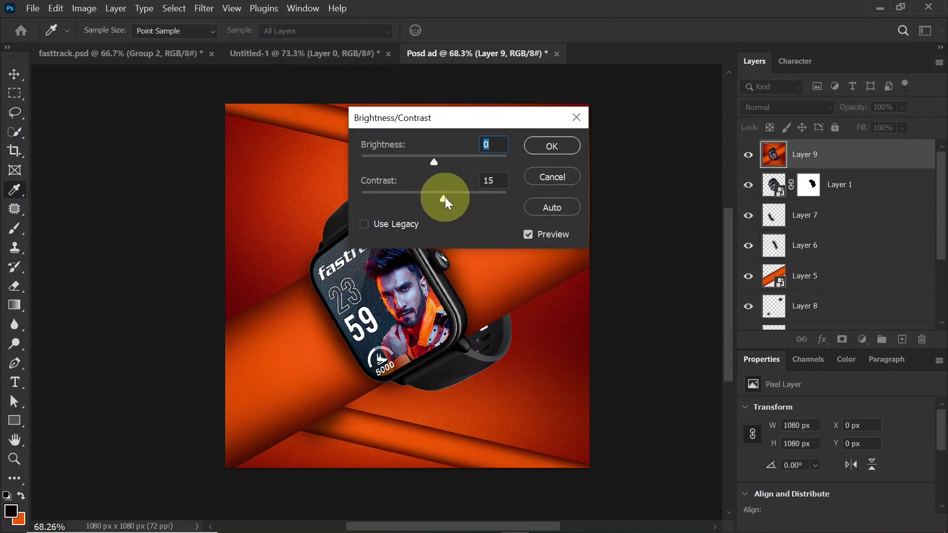
left_click_drag(468, 125, 605, 157)
left_click_drag(576, 188, 573, 194)
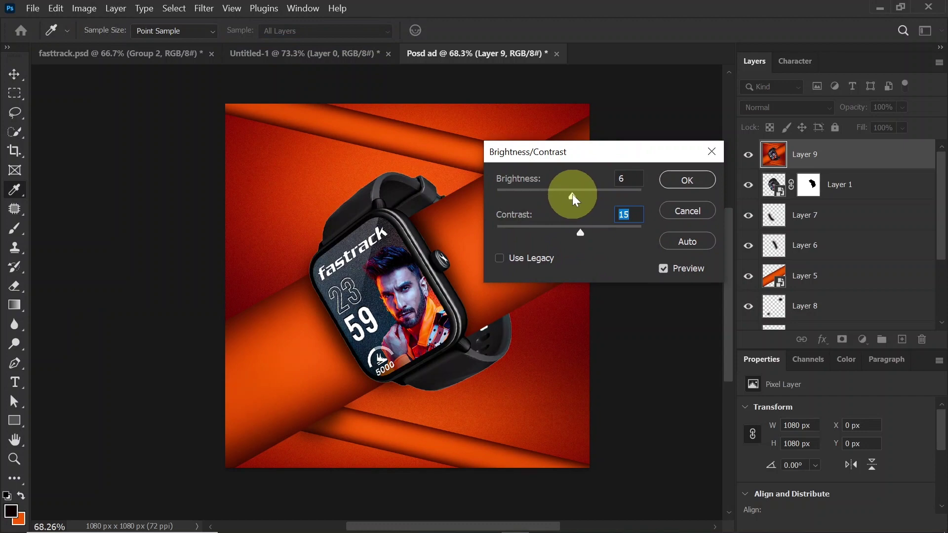
left_click(680, 183)
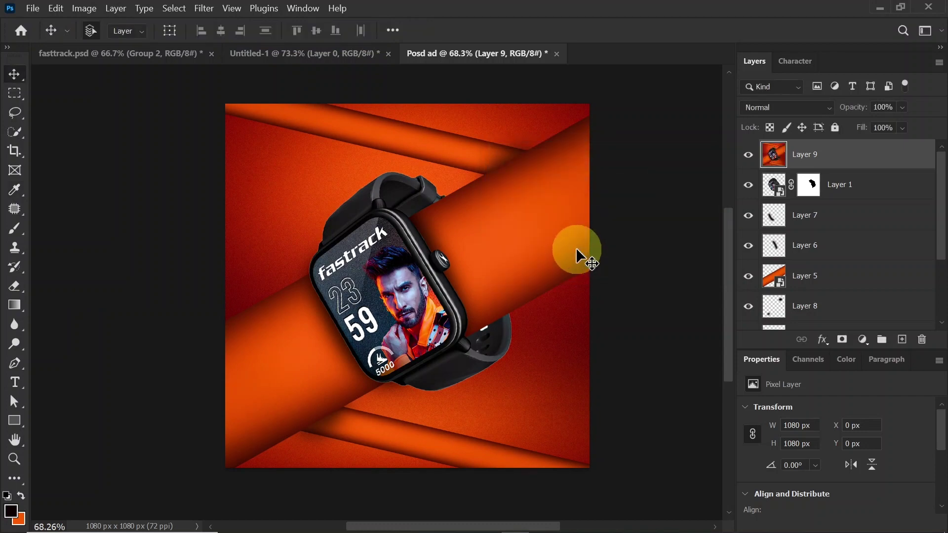
key("ctrl+0")
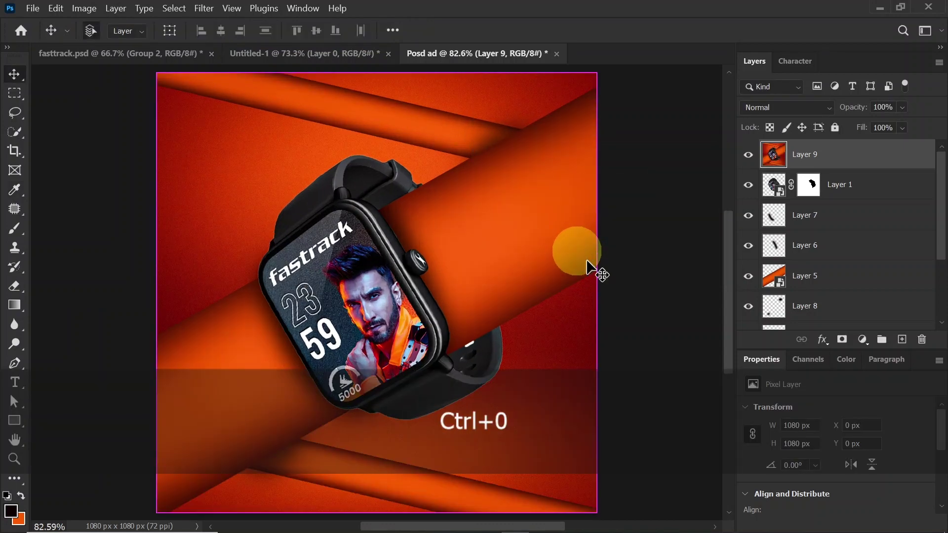